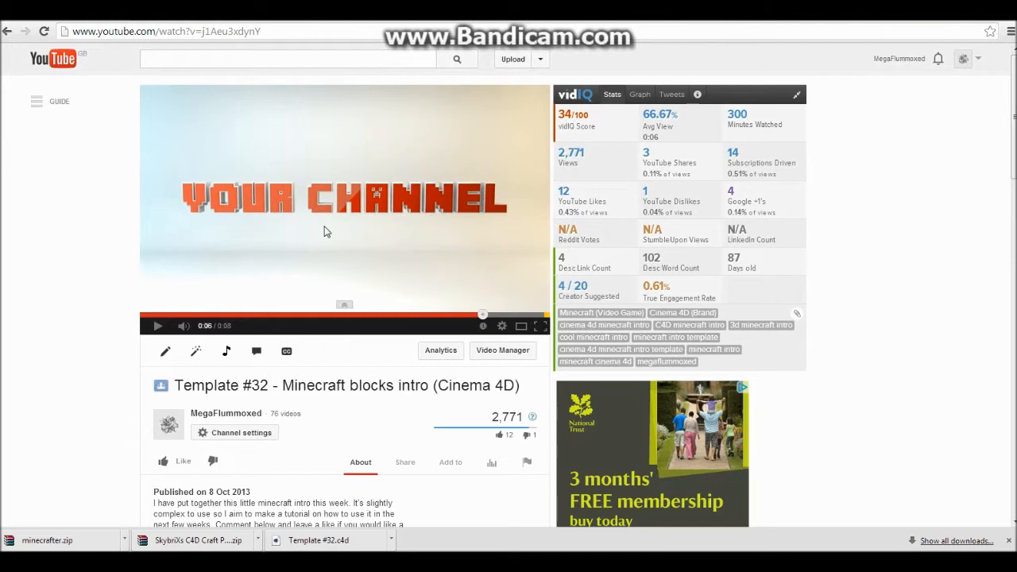
- Open the Tutorial 2 folder and extract the SkybriXs C4D Craft Pack and minecrafter archives into it
scroll(325, 231, "down", 5)
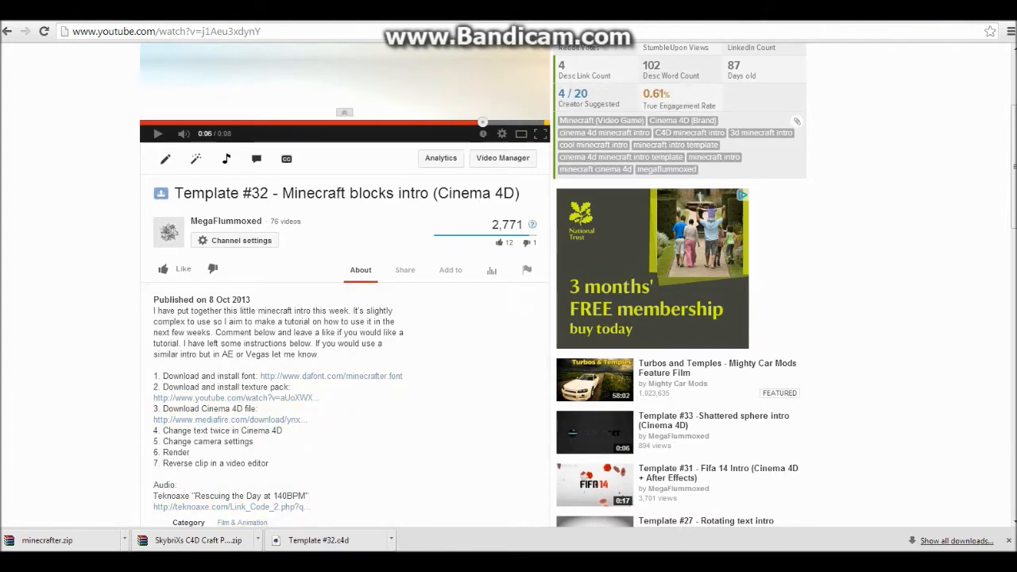
mouse_move(148, 564)
left_click(79, 504)
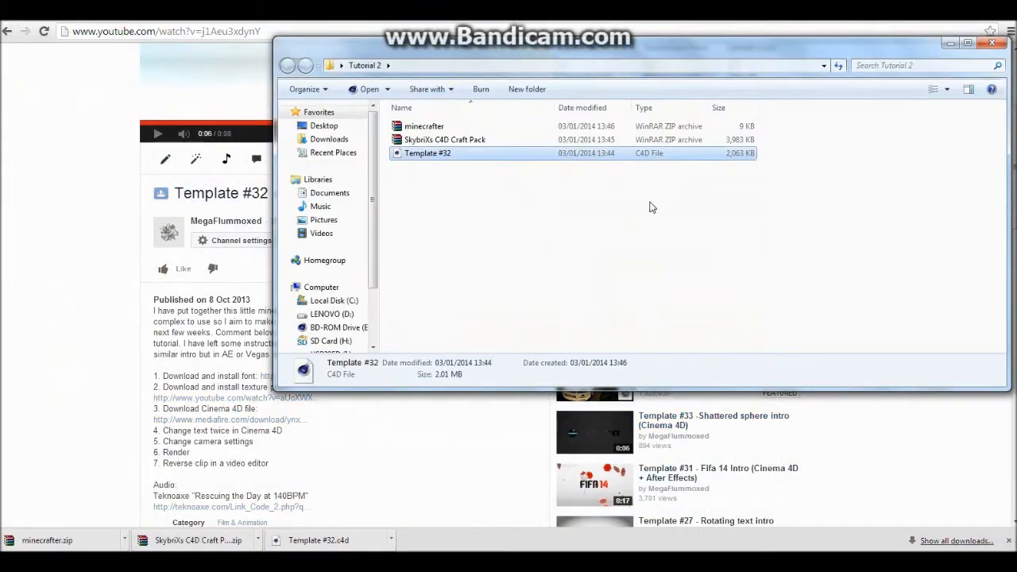
right_click(430, 140)
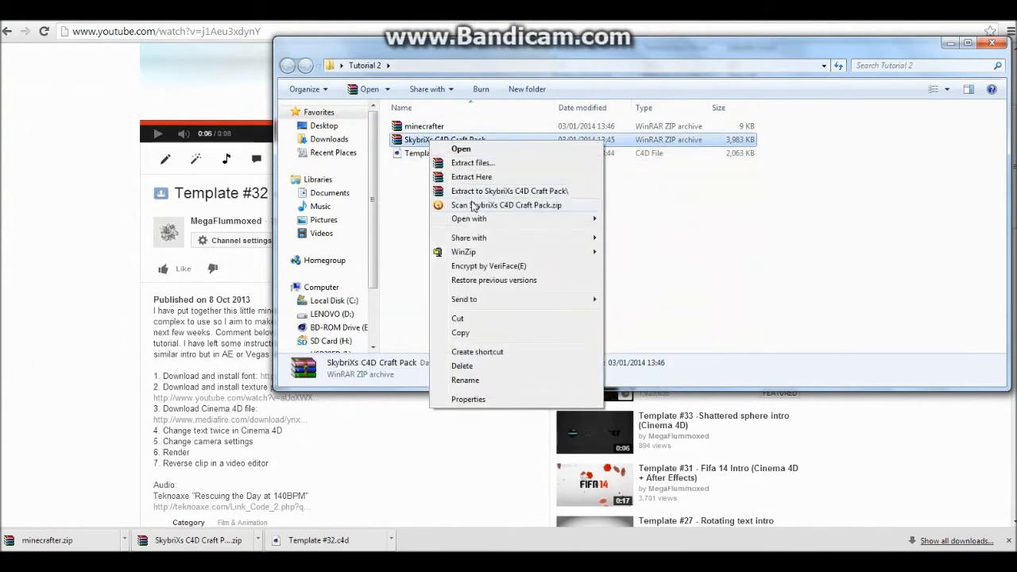
left_click(480, 177)
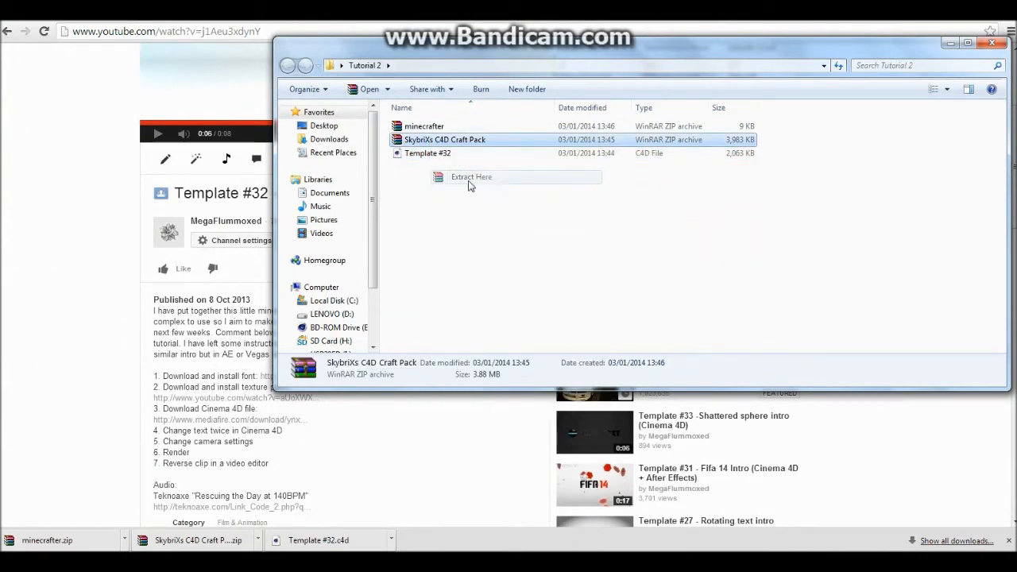
right_click(422, 131)
left_click(449, 166)
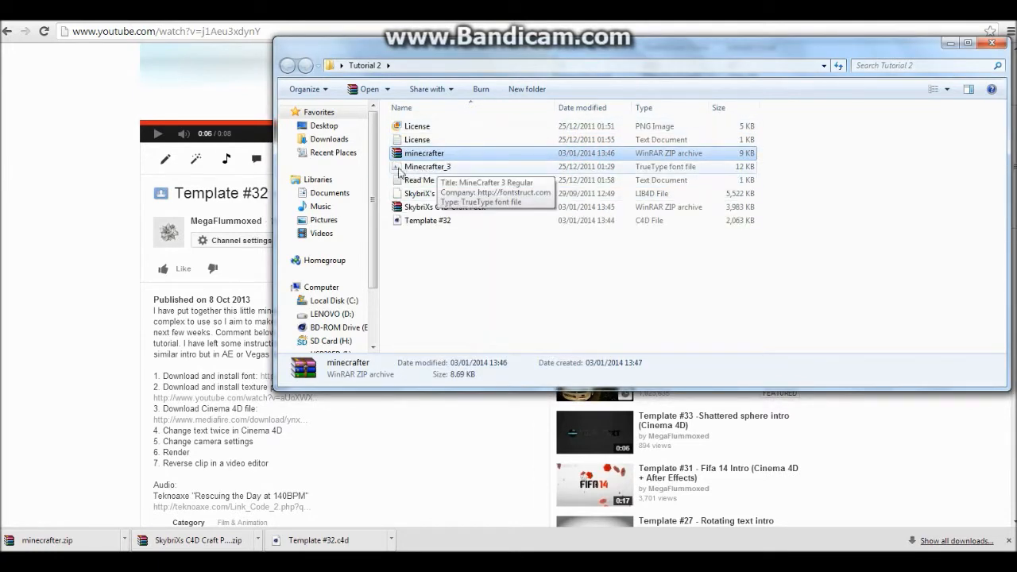
left_click(440, 168)
right_click(441, 168)
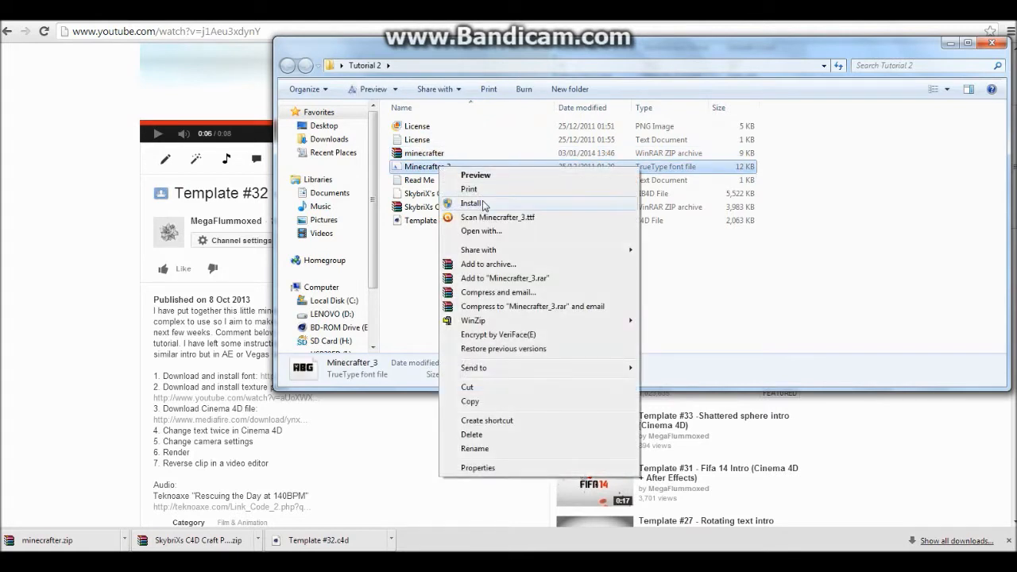
left_click(420, 244)
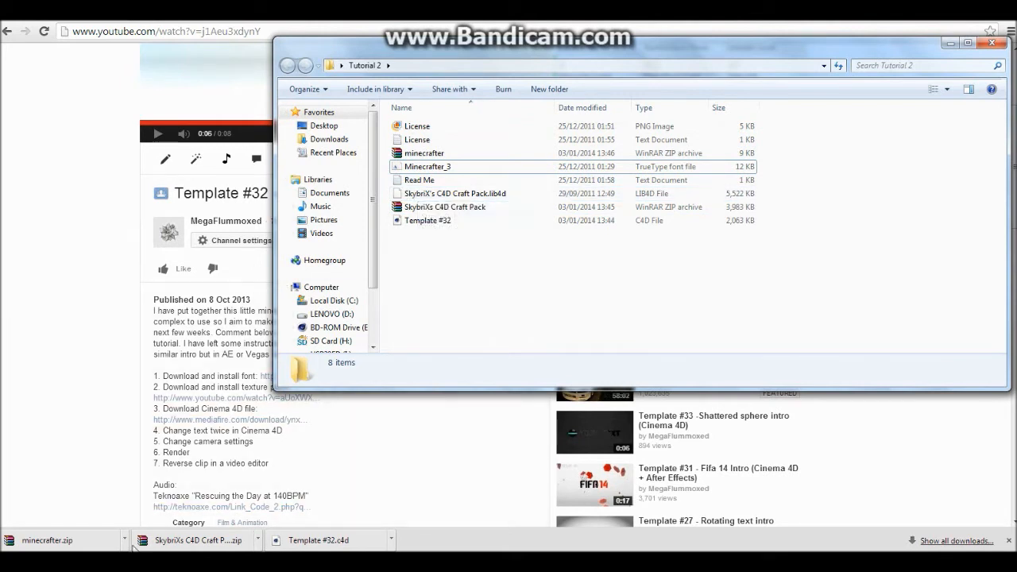
- Check the CINEMA 4D R14 library browser folder for the SkybriX's C4D Craft Pack.lib4d file, and close that folder
left_click(89, 562)
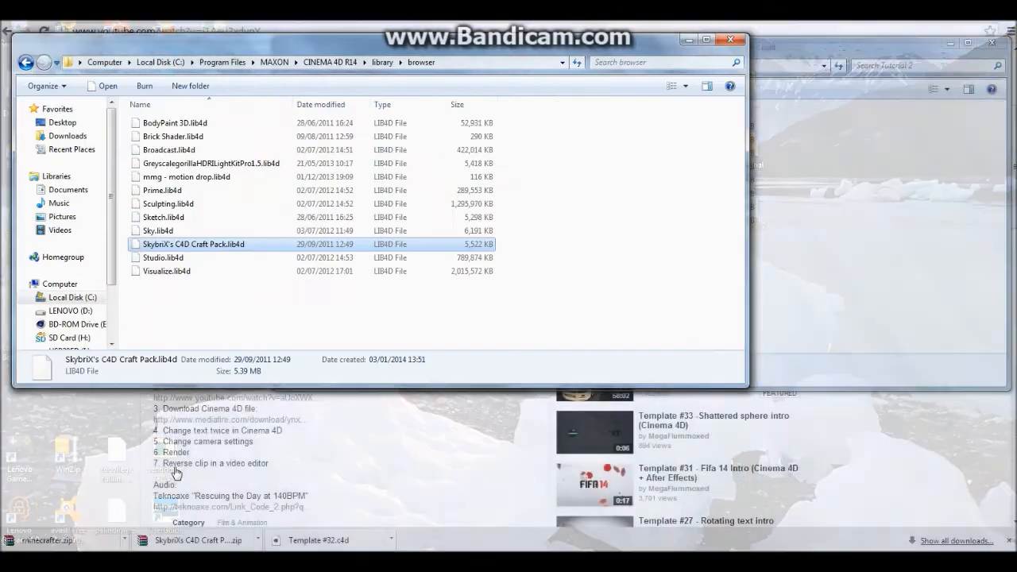
left_click(168, 472)
left_click_drag(367, 43, 353, 269)
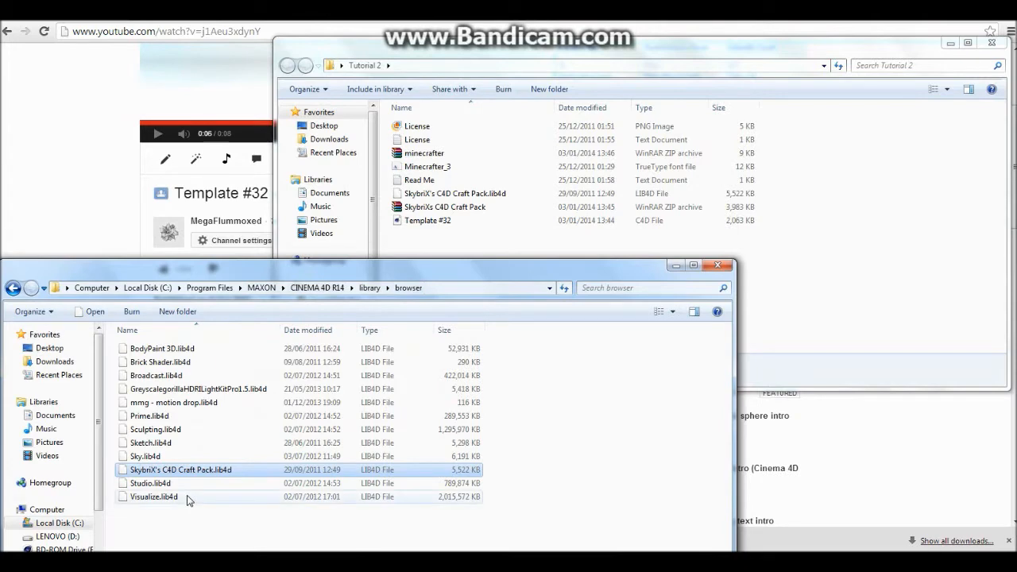
right_click(440, 195)
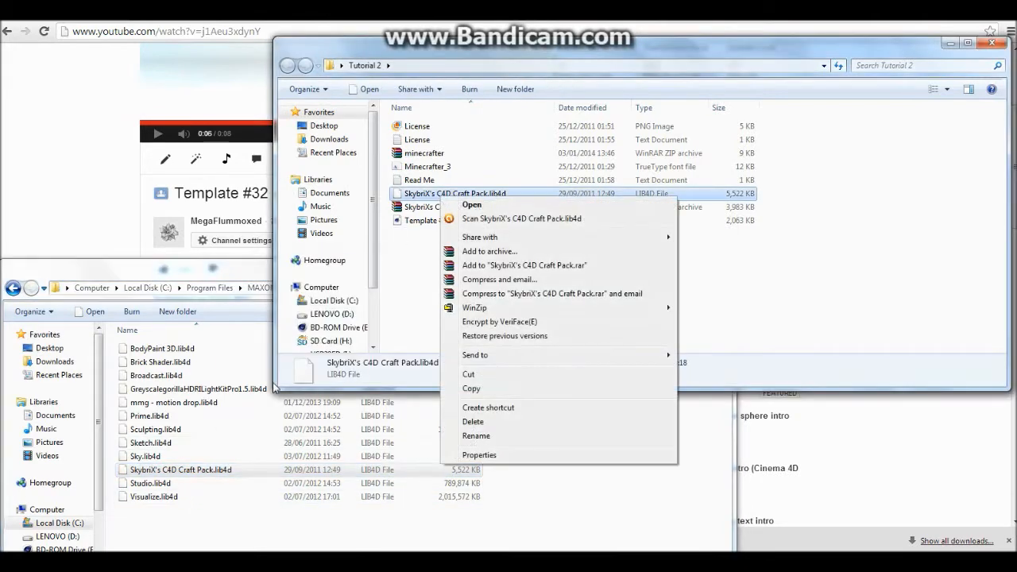
left_click(206, 521)
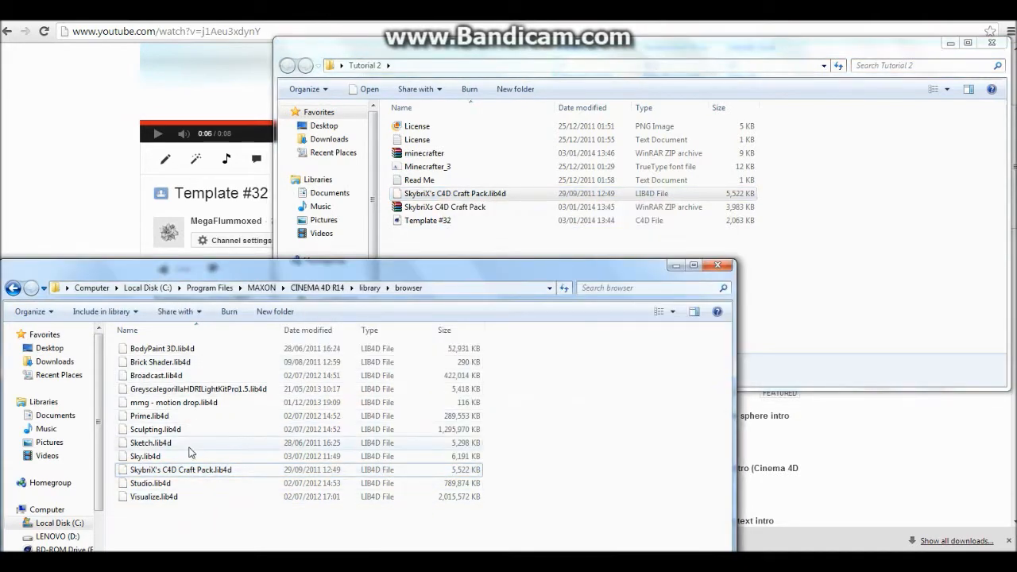
left_click(718, 265)
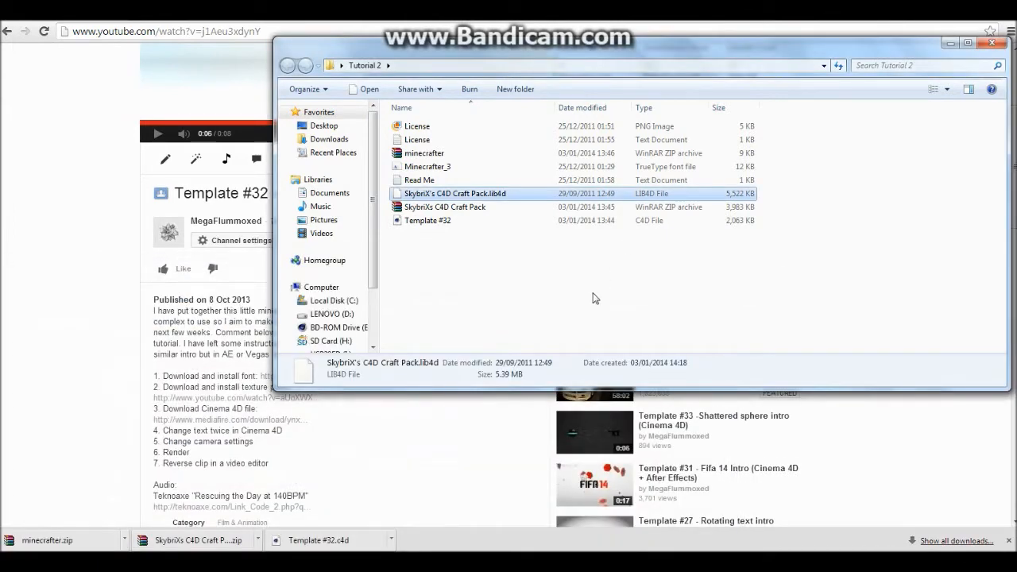
- Open the Template #32 file in Cinema 4D and set the Change me 1st text to megaflummoxed in the MineCrafter 3 font
double_click(432, 226)
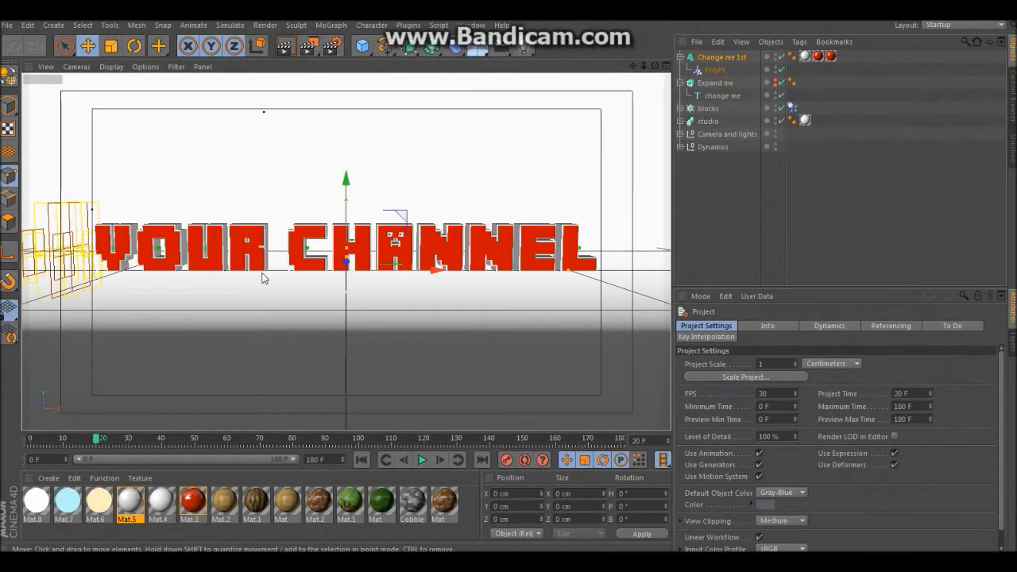
left_click(704, 60)
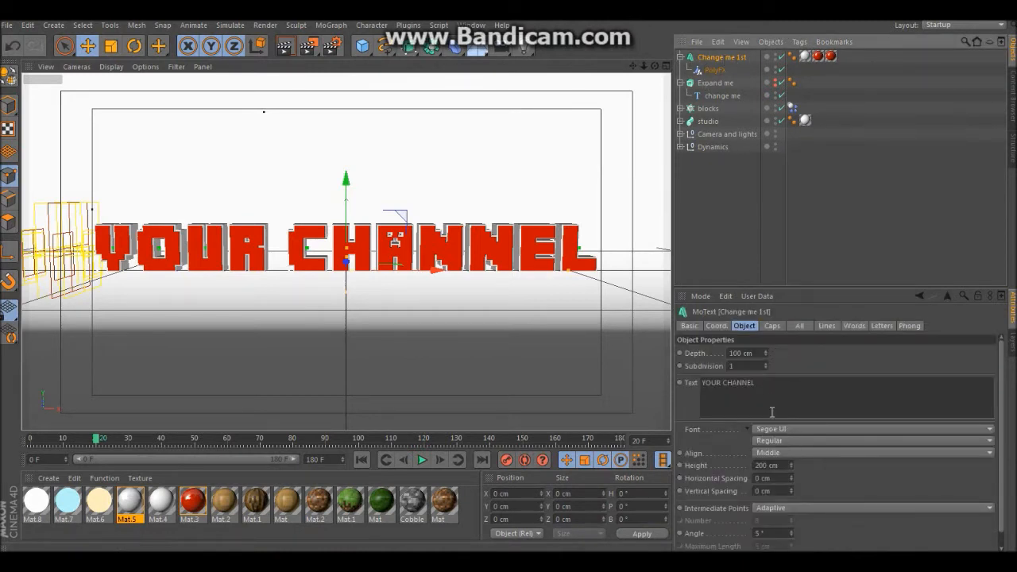
left_click_drag(768, 388, 672, 373)
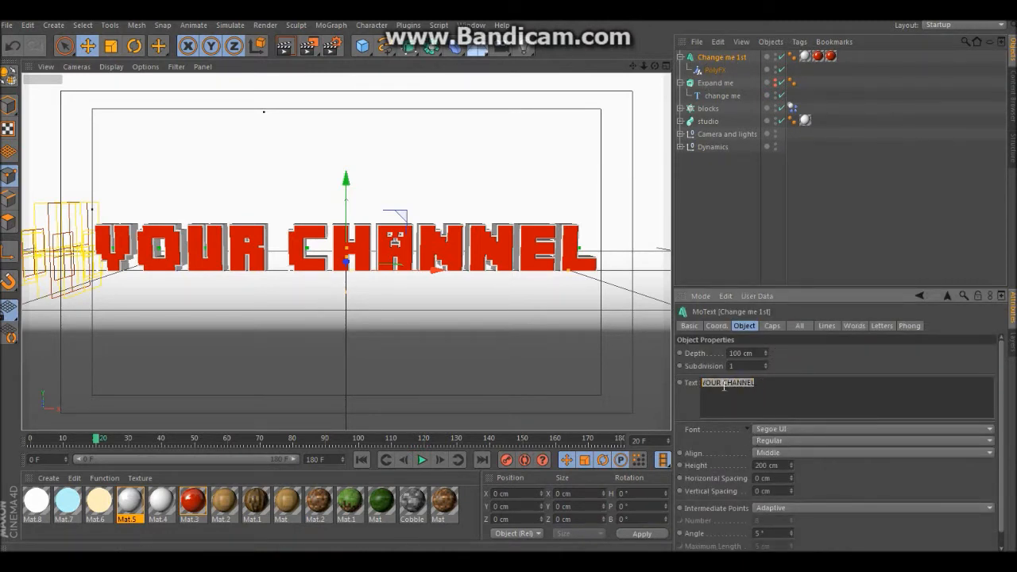
key("BackSpace")
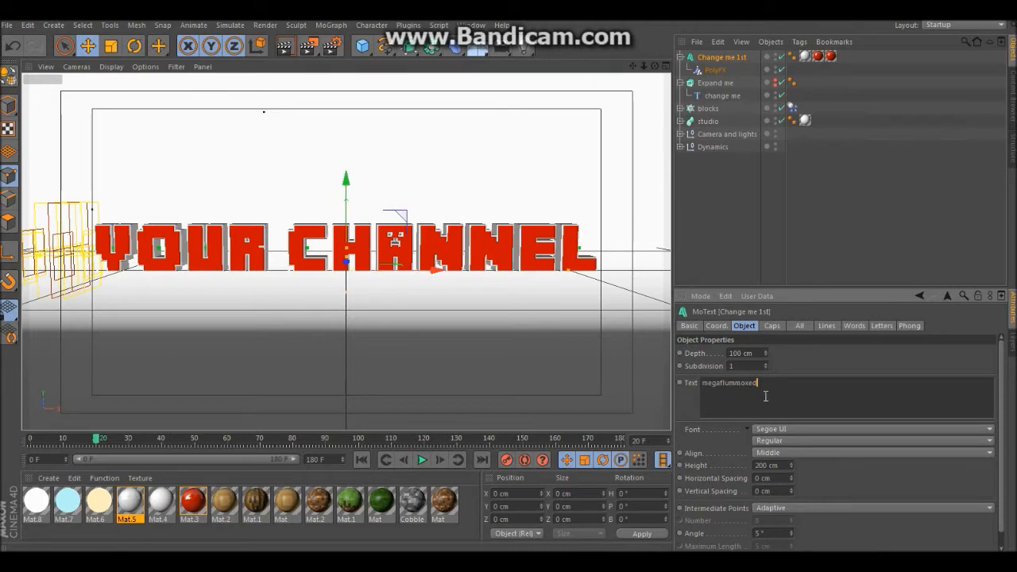
left_click(788, 429)
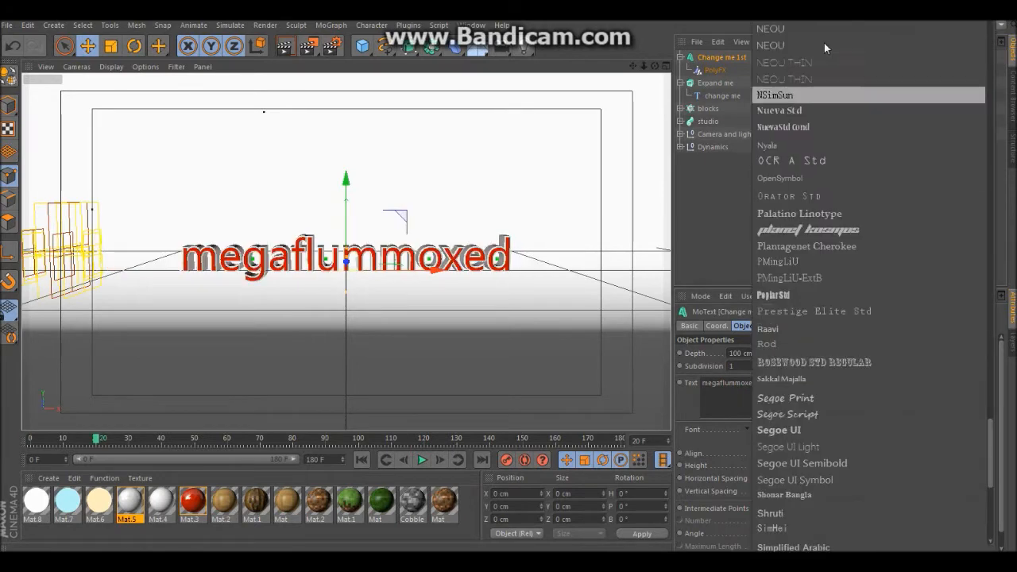
scroll(804, 94, "up", 5)
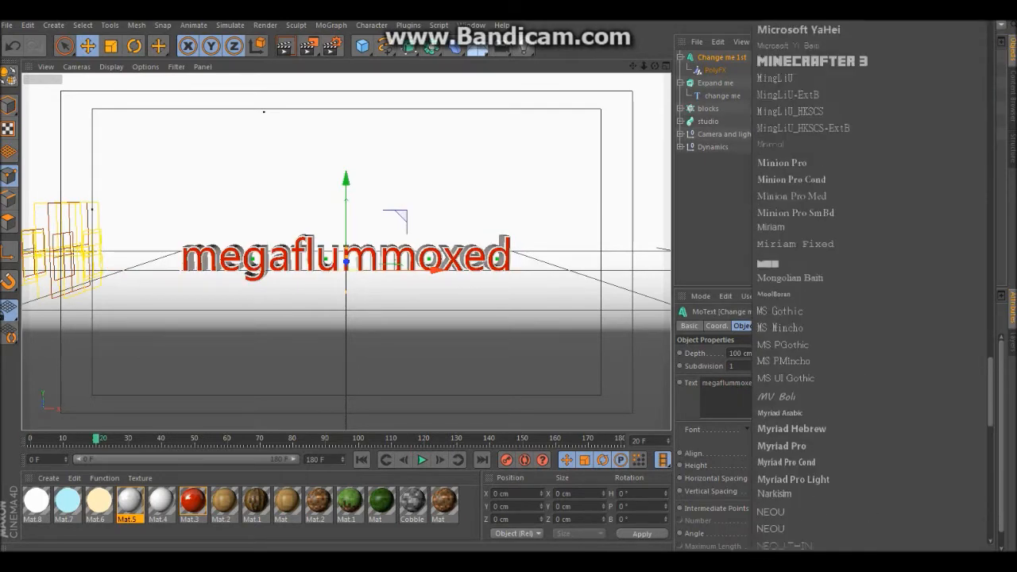
left_click(813, 160)
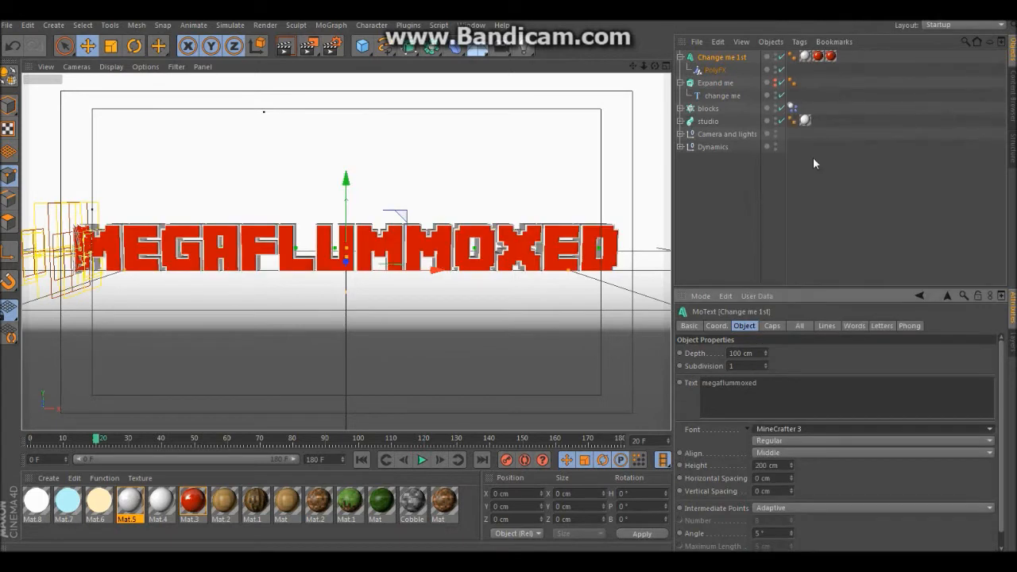
- Reduce the Change me 1st text height to 185 cm so the title fits within the inner frame
left_click(792, 464)
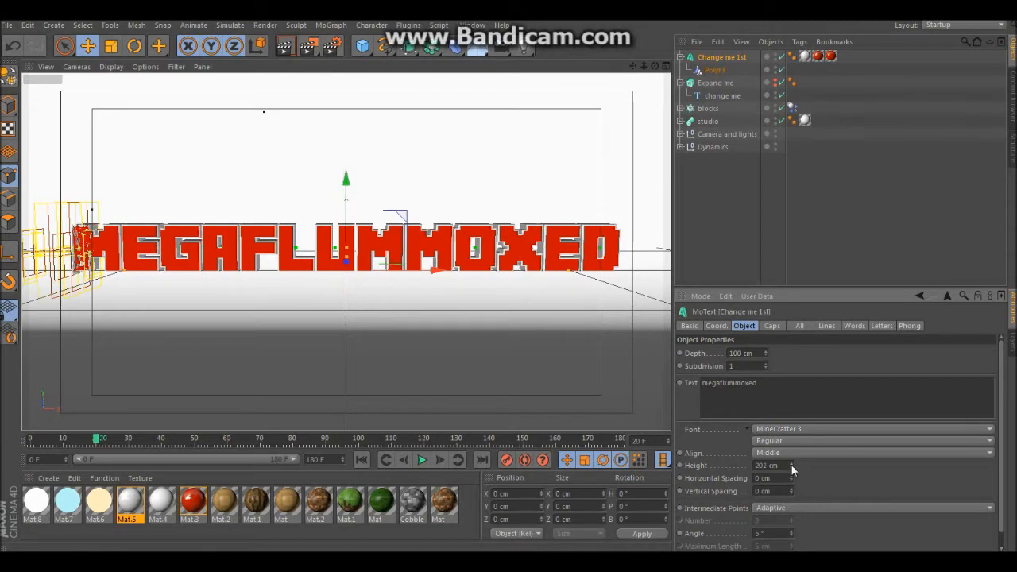
left_click(792, 464)
left_click(790, 468)
left_click(791, 468)
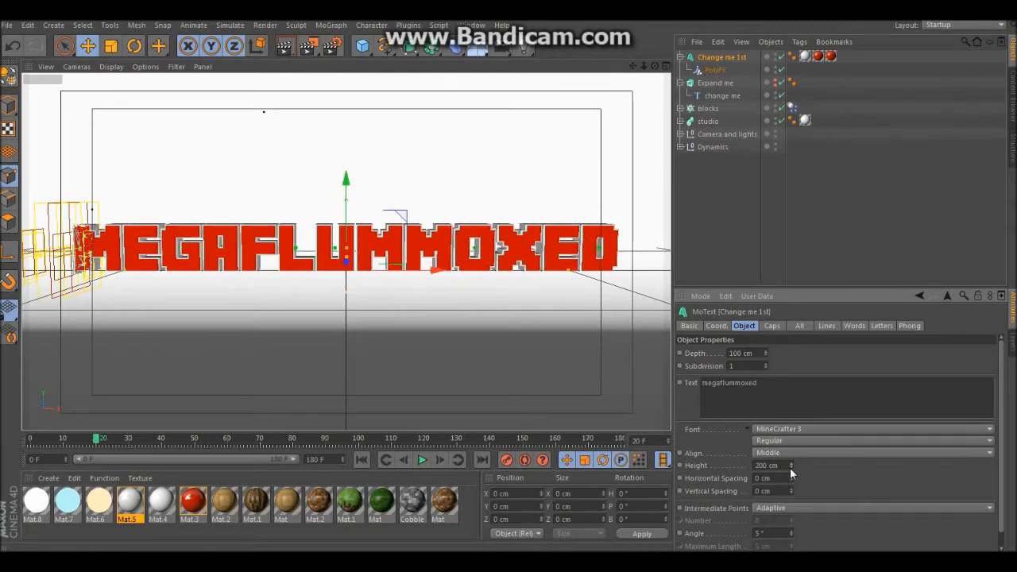
left_click(790, 468)
left_click(790, 468)
left_click(791, 468)
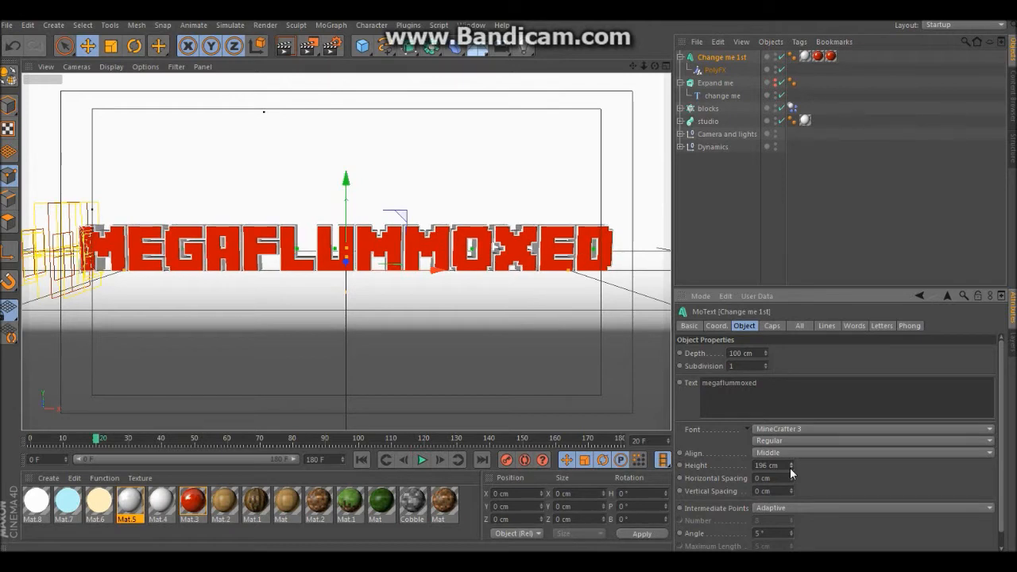
left_click(791, 468)
left_click(791, 468)
left_click(791, 468)
left_click(791, 468)
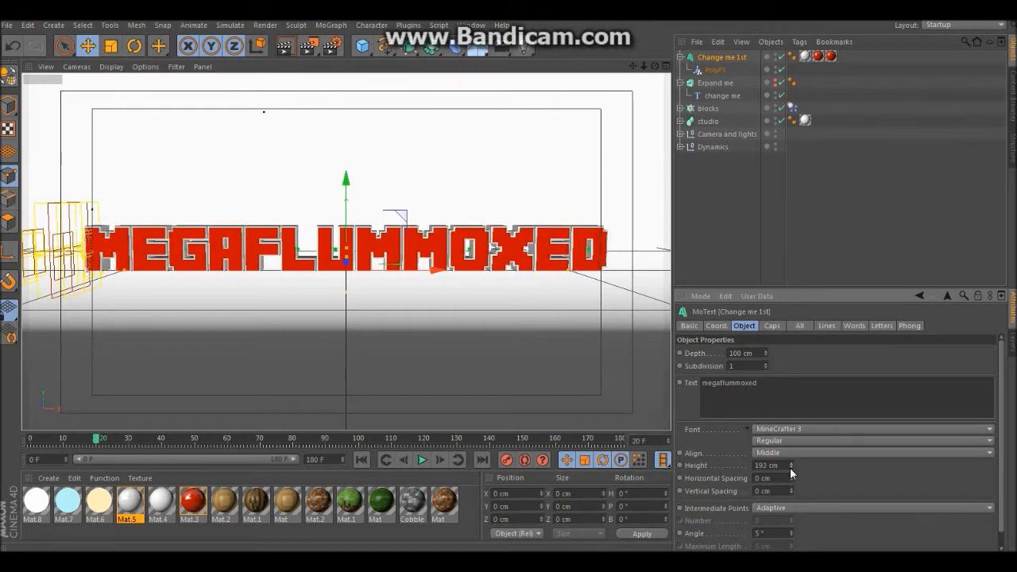
left_click(791, 469)
left_click(791, 468)
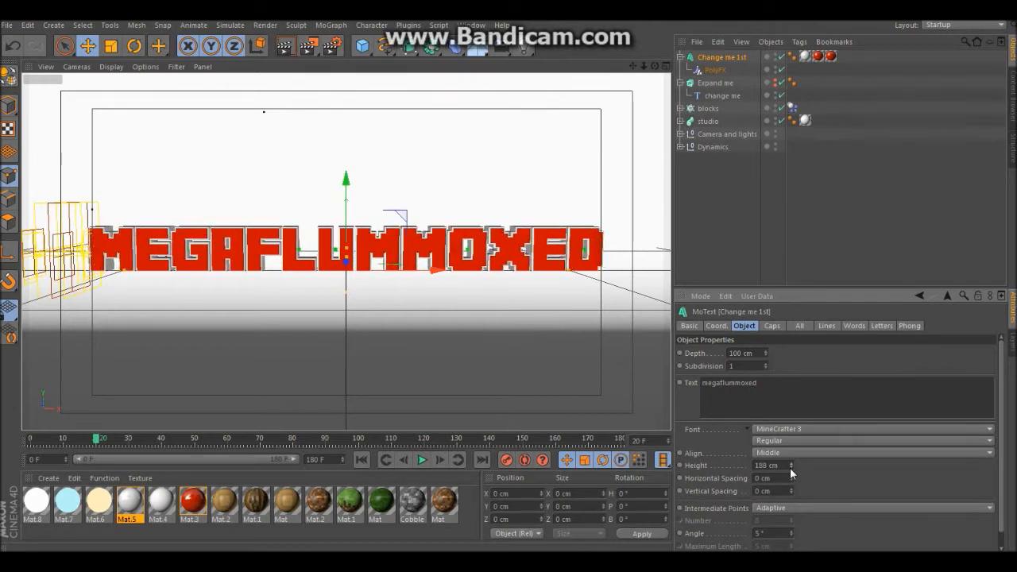
left_click(791, 468)
left_click(791, 468)
left_click(791, 468)
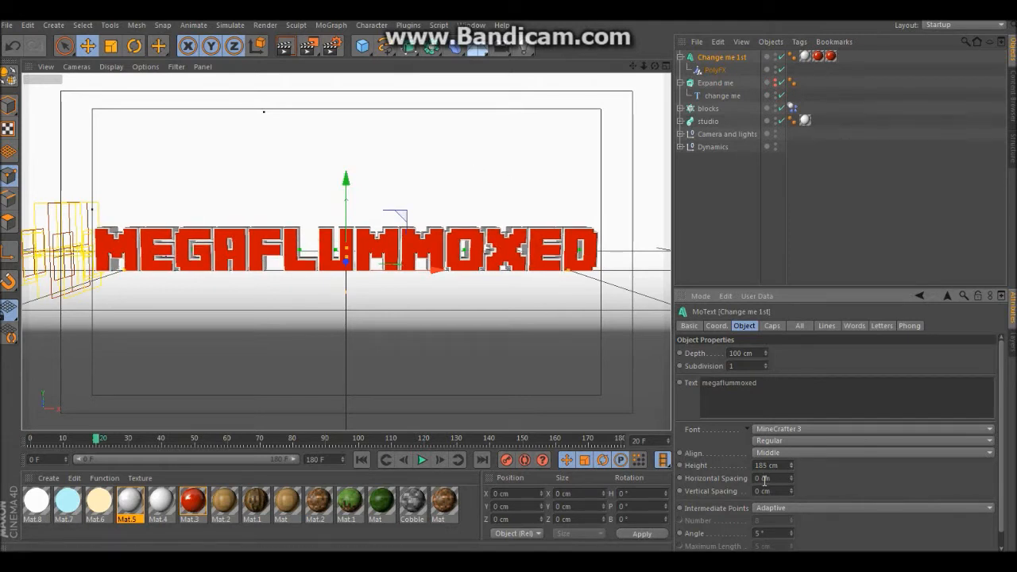
- Set the change me text under Expand me to megaflummoxed, with a height of 185 cm and the MineCrafter 3 font
left_click(731, 97)
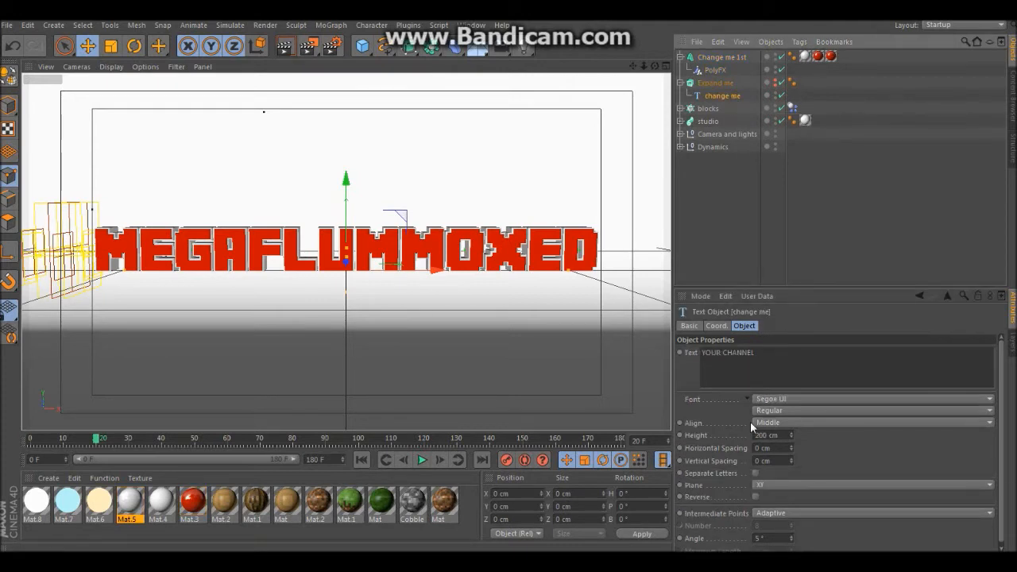
left_click_drag(768, 436, 748, 435)
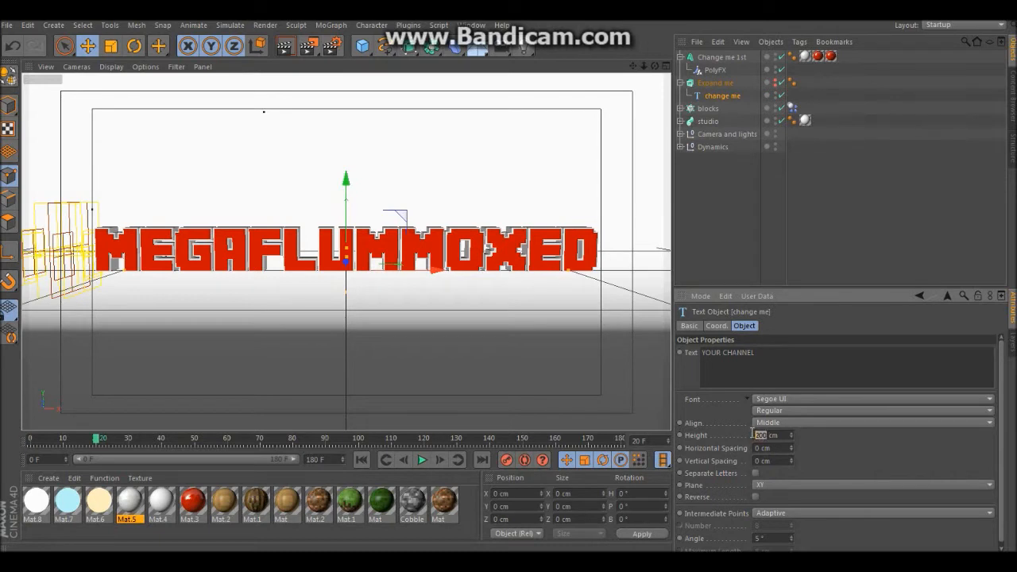
type("185")
left_click_drag(768, 353, 691, 350)
type("megaflummoxed")
left_click(776, 399)
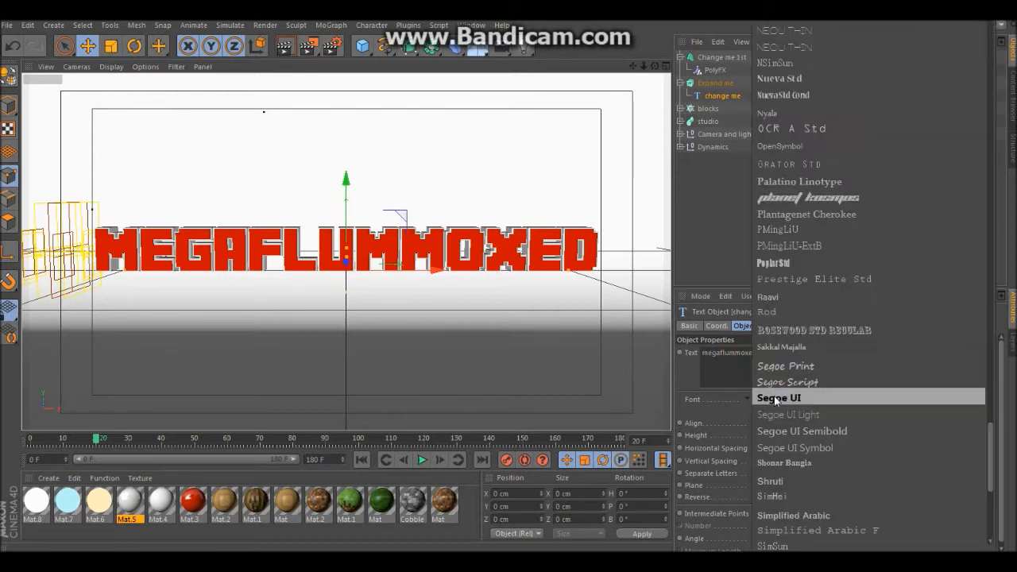
scroll(779, 53, "up", 6)
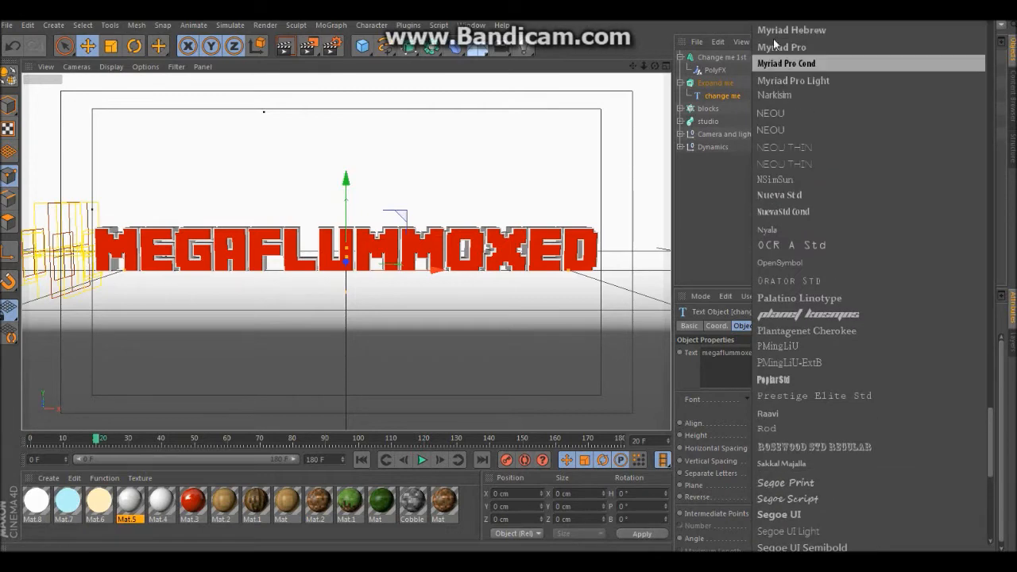
scroll(781, 55, "up", 5)
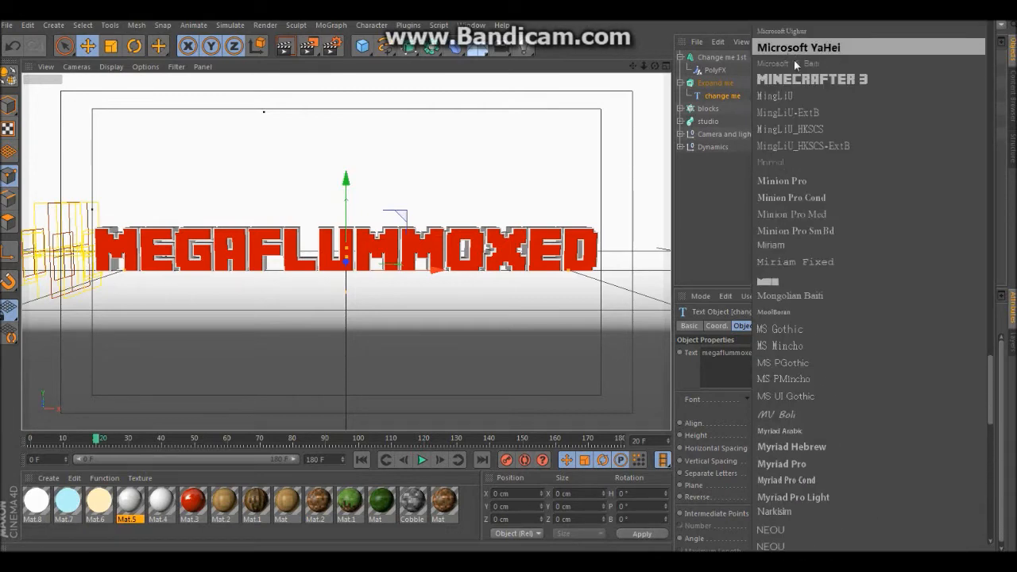
left_click(804, 80)
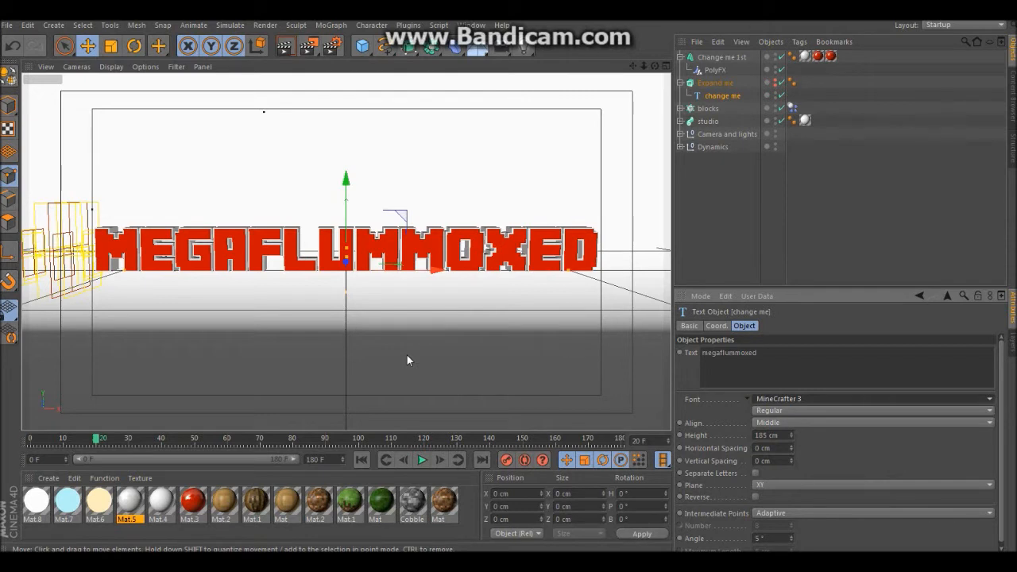
- Set the blocks cloner's count to 1000 and preview the animation, returning to its start
left_click(710, 112)
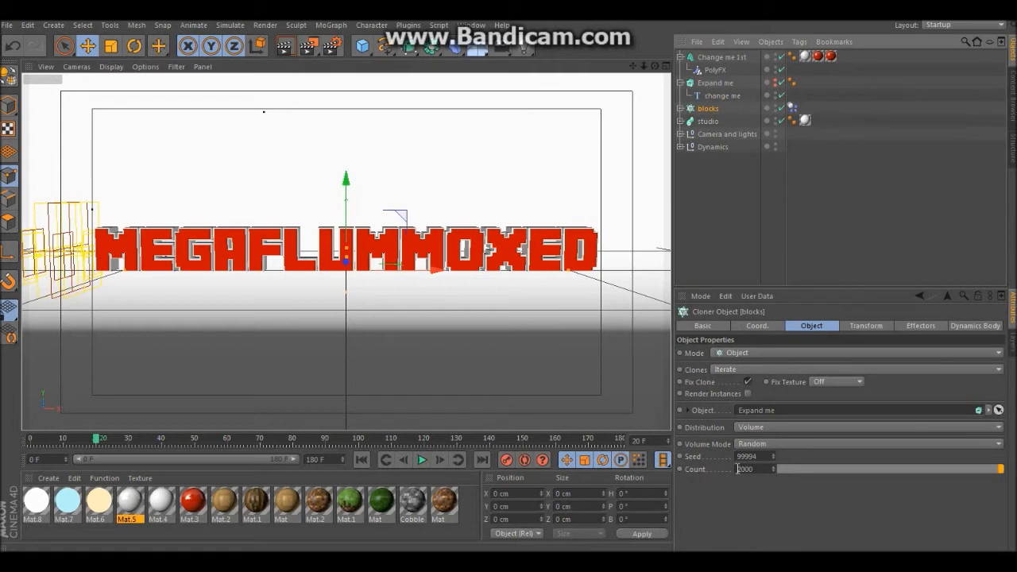
double_click(735, 469)
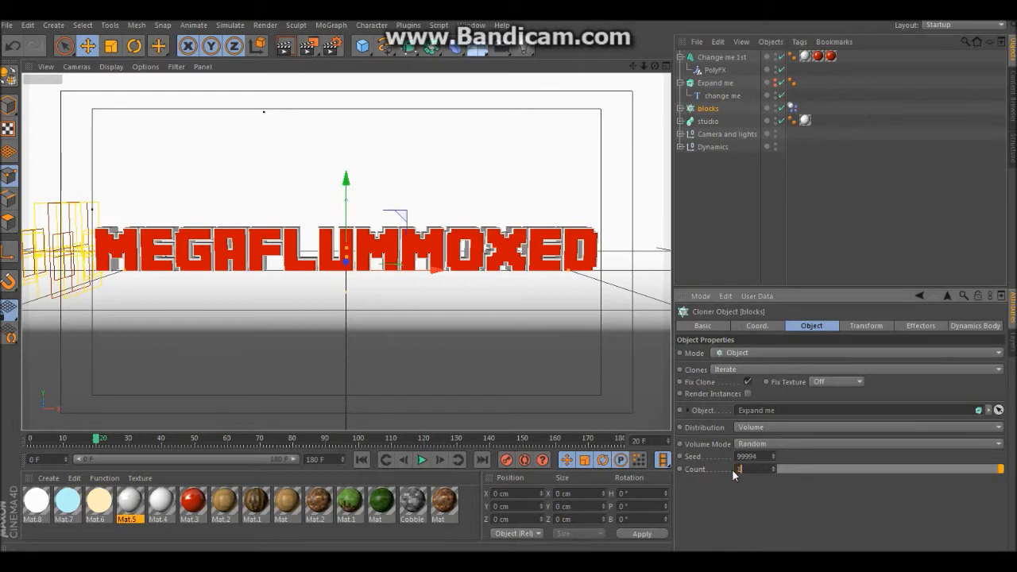
type("1000")
left_click(836, 221)
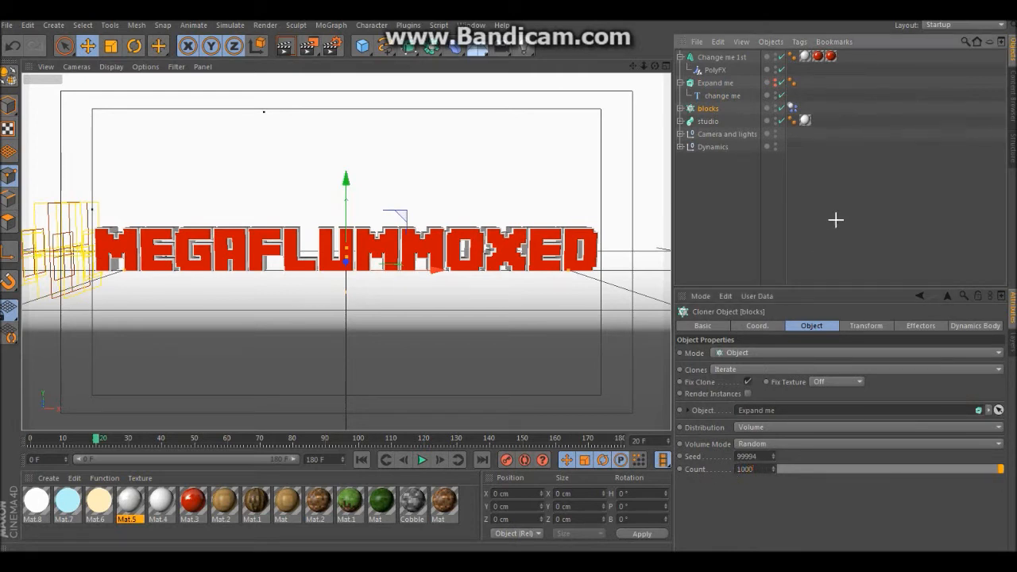
left_click(421, 461)
left_click(361, 459)
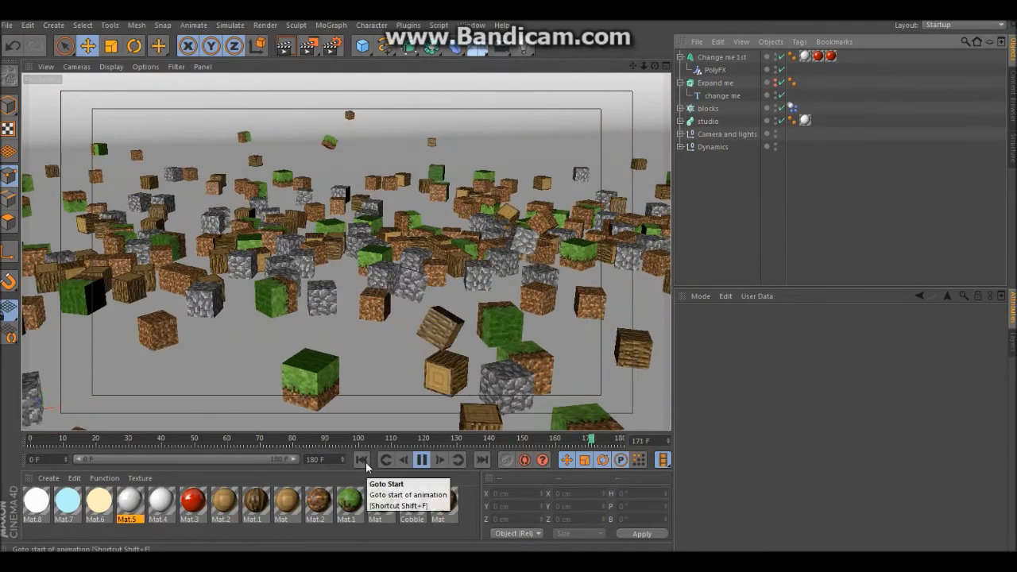
- Stop the animation preview, return to its start and set the blocks cloner's count to 200
left_click(422, 459)
left_click(361, 459)
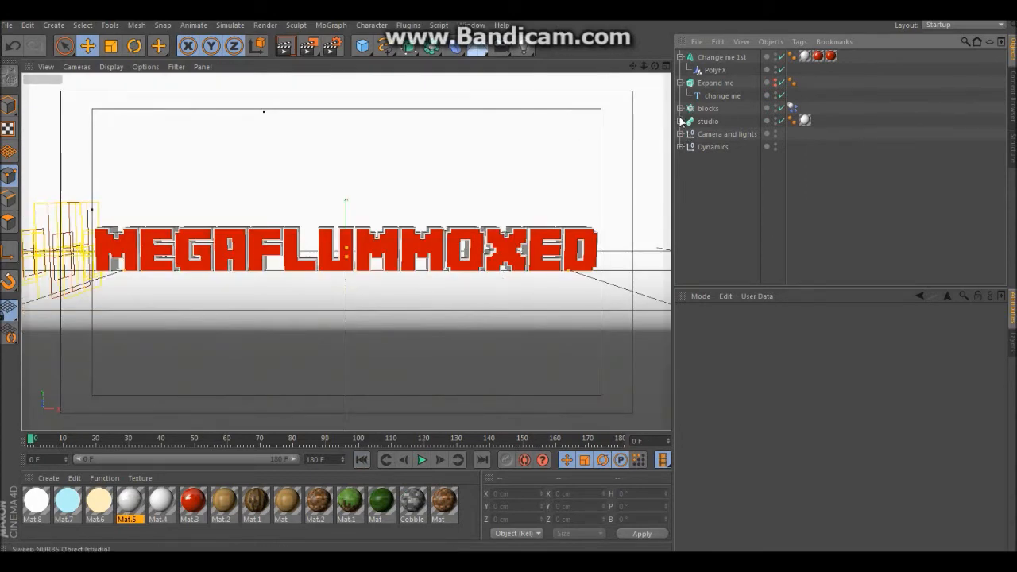
left_click(708, 108)
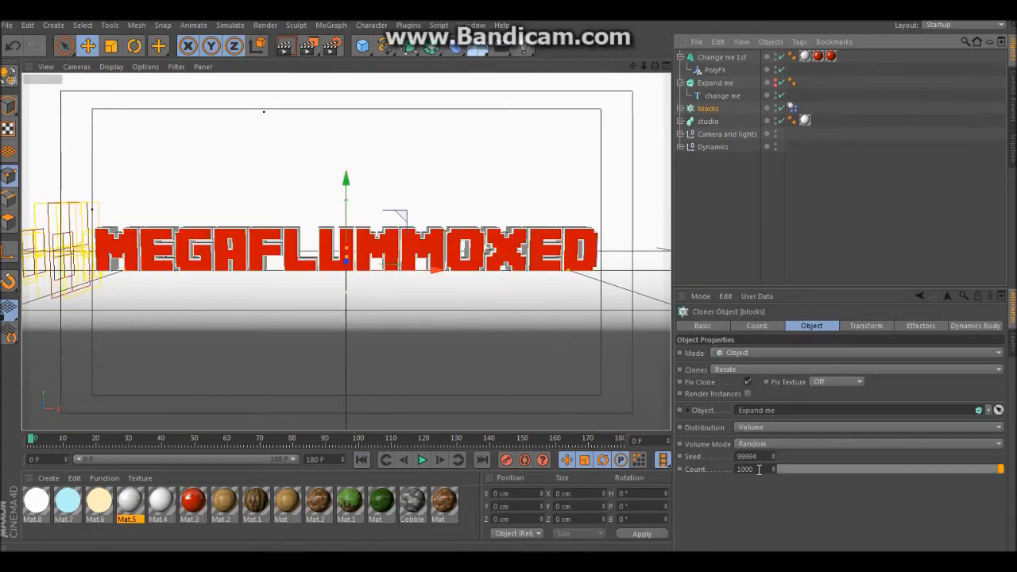
left_click(759, 469)
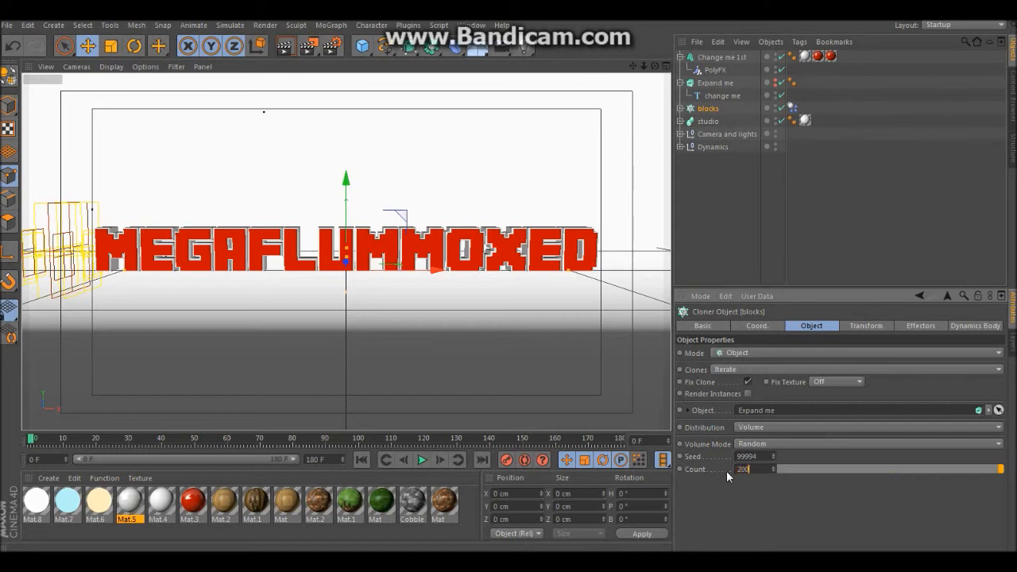
left_click(736, 195)
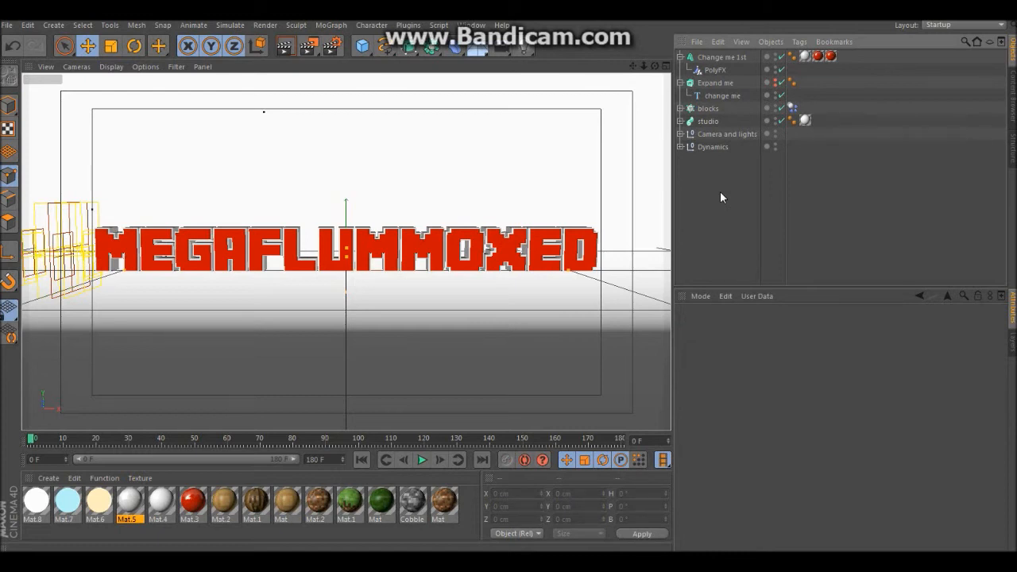
- Try out a different colour, such as black, on the studio background material Mat.4
left_click(159, 504)
double_click(158, 507)
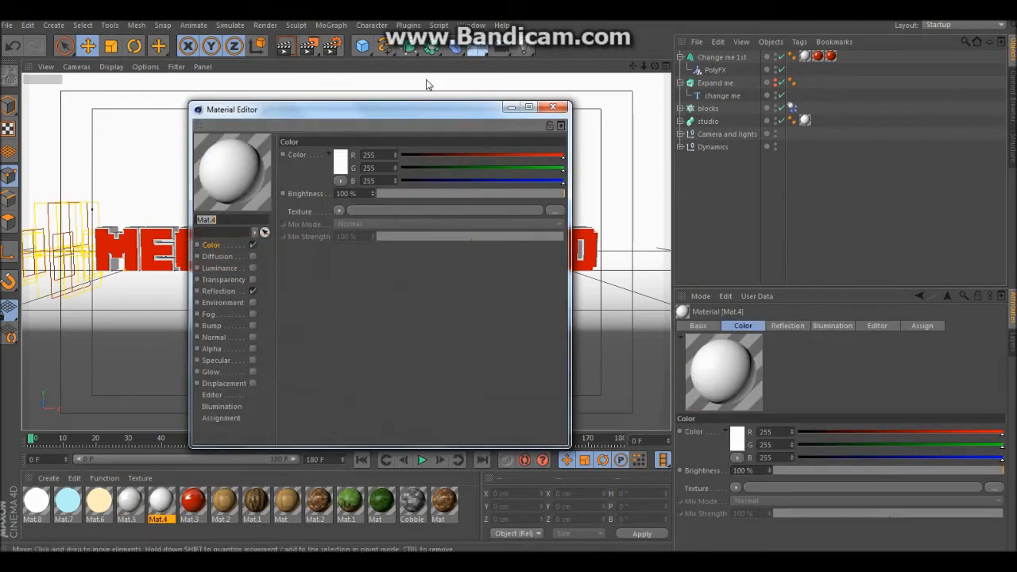
left_click_drag(424, 110, 731, 268)
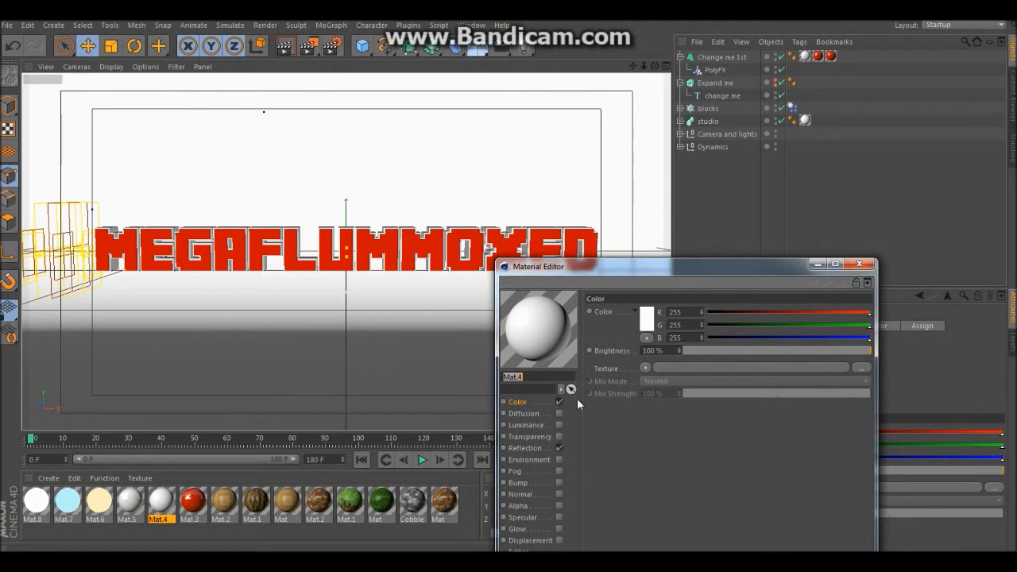
left_click(650, 339)
left_click(659, 378)
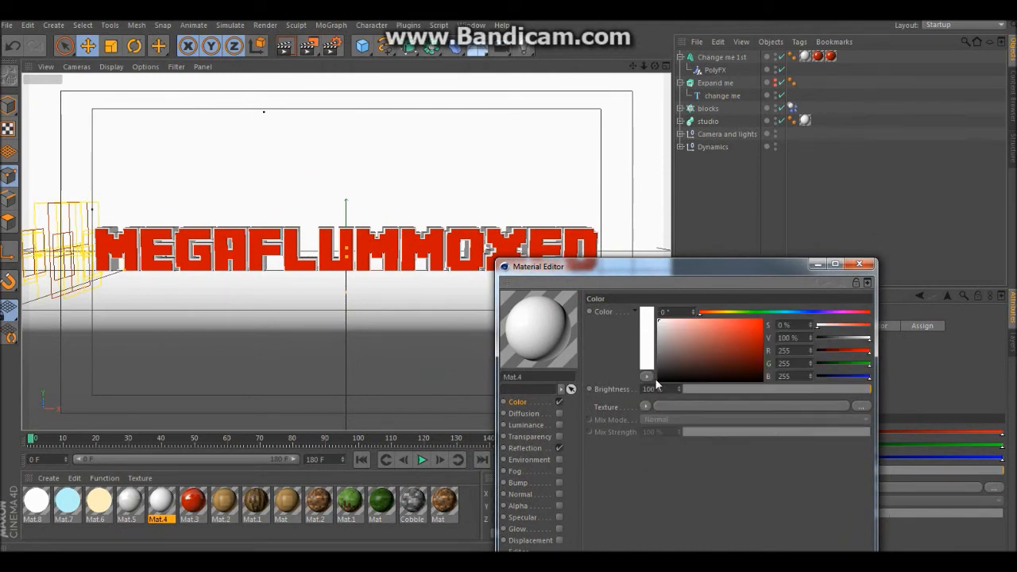
mouse_move(676, 336)
left_mouse_down()
mouse_move(732, 326)
mouse_move(694, 353)
mouse_move(678, 346)
mouse_move(673, 400)
mouse_move(663, 397)
mouse_move(663, 322)
left_mouse_up()
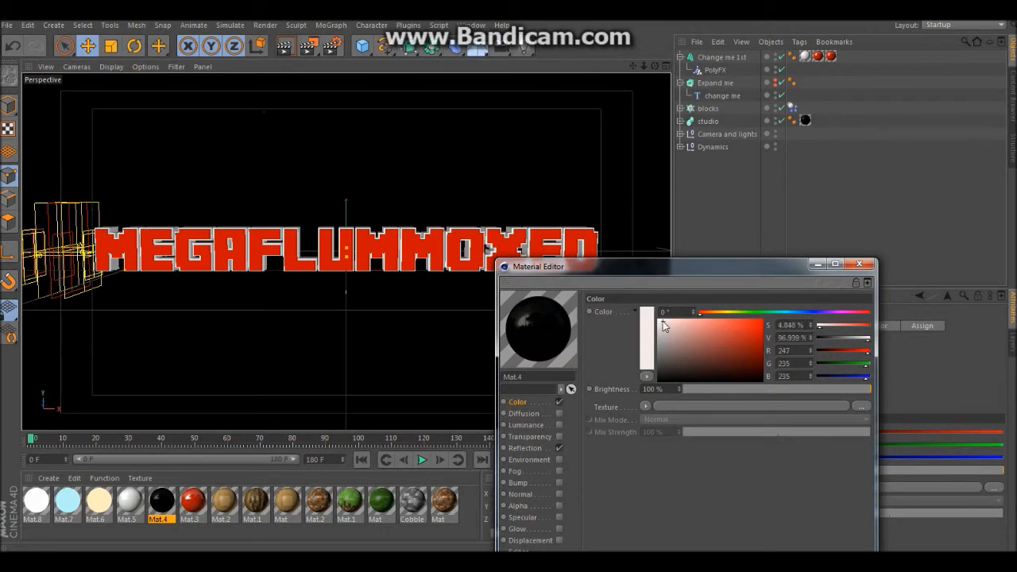
left_click(858, 264)
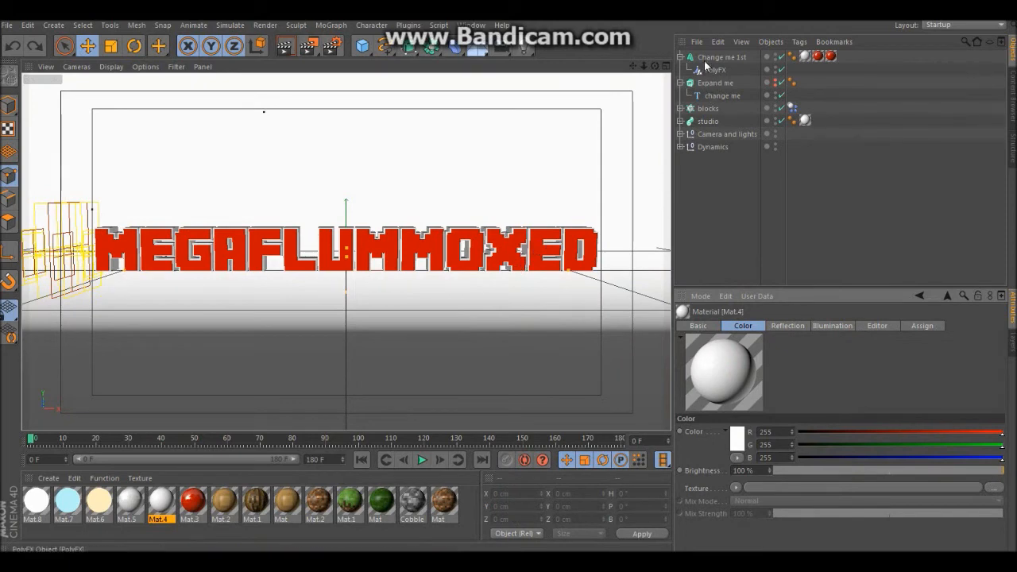
- Change the title's front material Mat.3 to green with RGB 16, 194, 0
double_click(193, 501)
left_click_drag(413, 86, 551, 364)
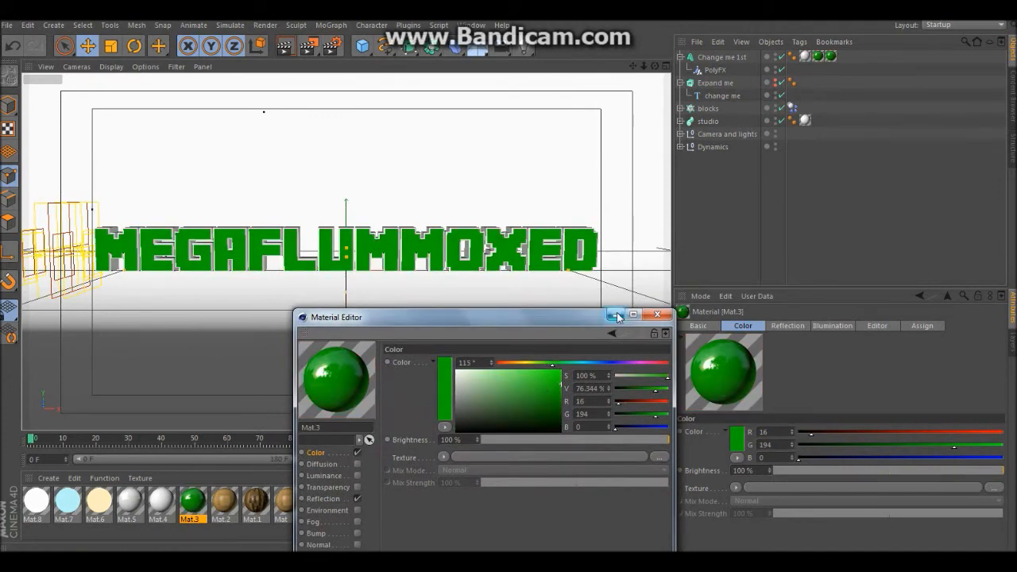
left_click(657, 314)
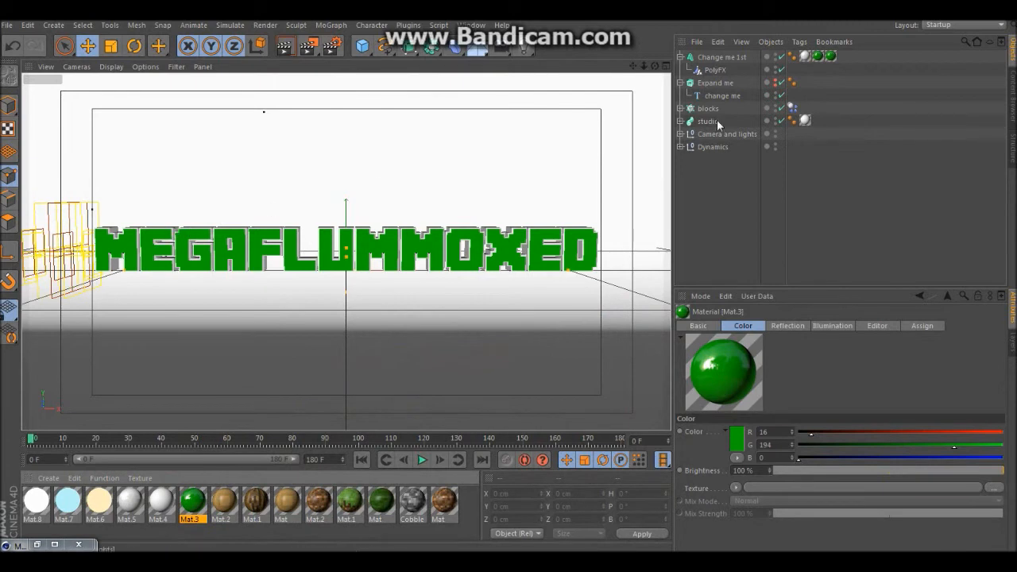
- Set the title's side material Mat.5 to grey with RGB 109, 109, 109 and render the view as a preview
left_click(805, 57)
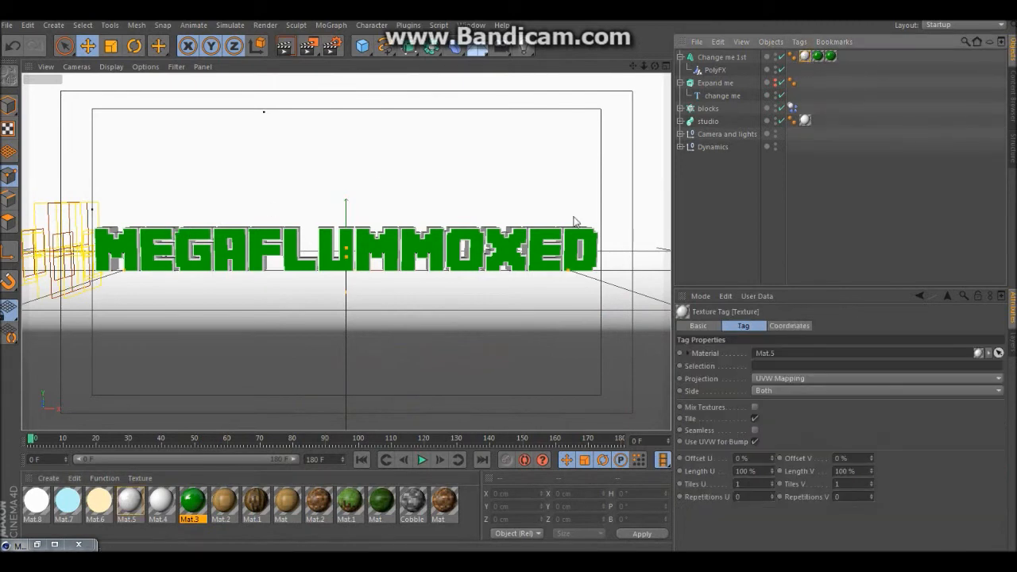
double_click(130, 503)
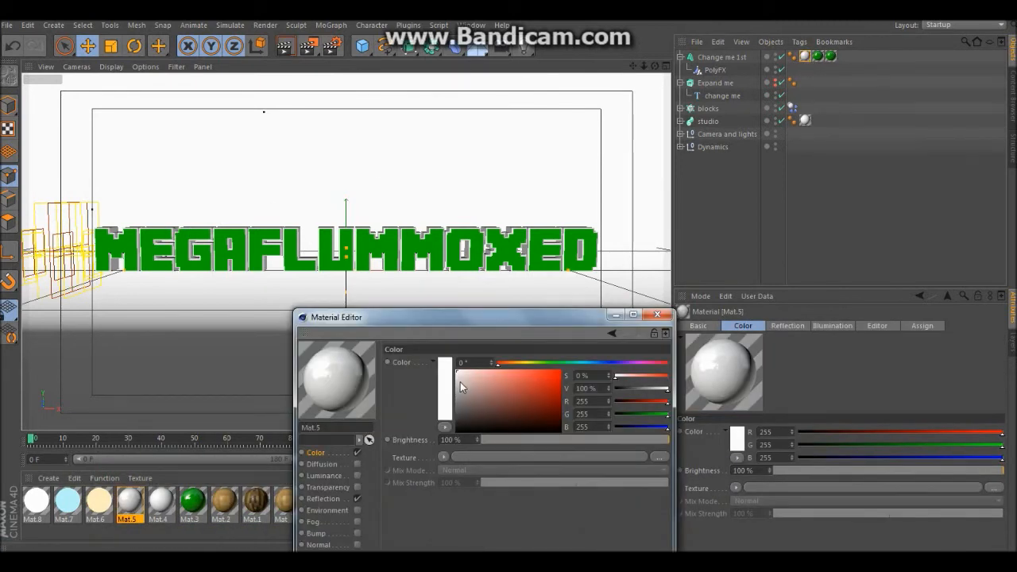
left_click_drag(461, 382, 452, 406)
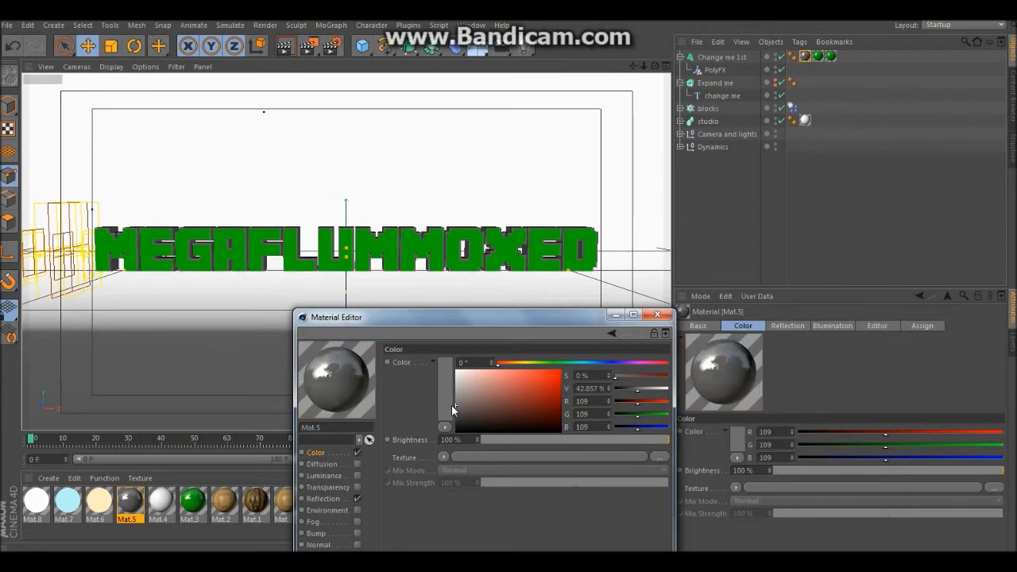
left_click(616, 315)
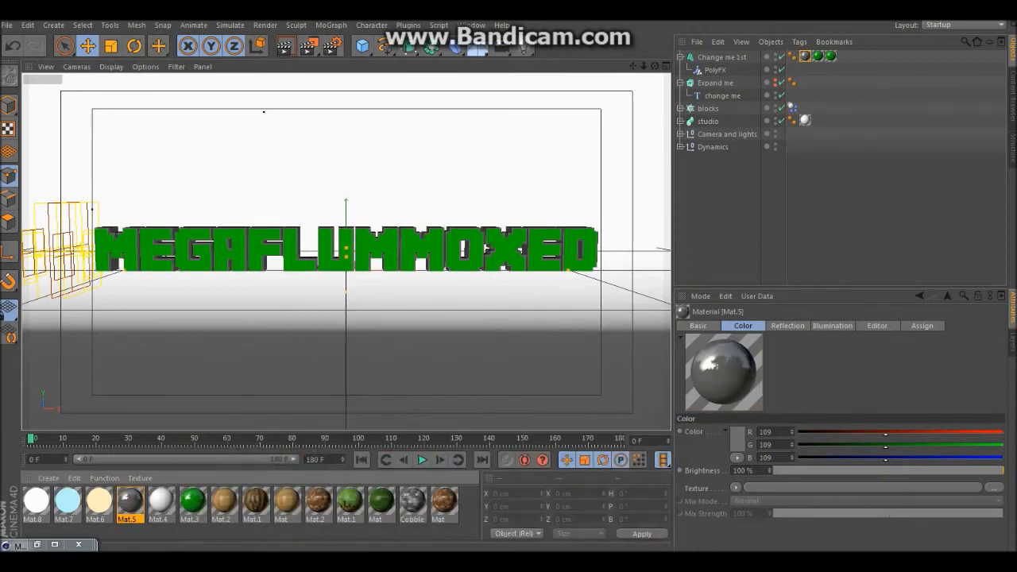
mouse_move(171, 566)
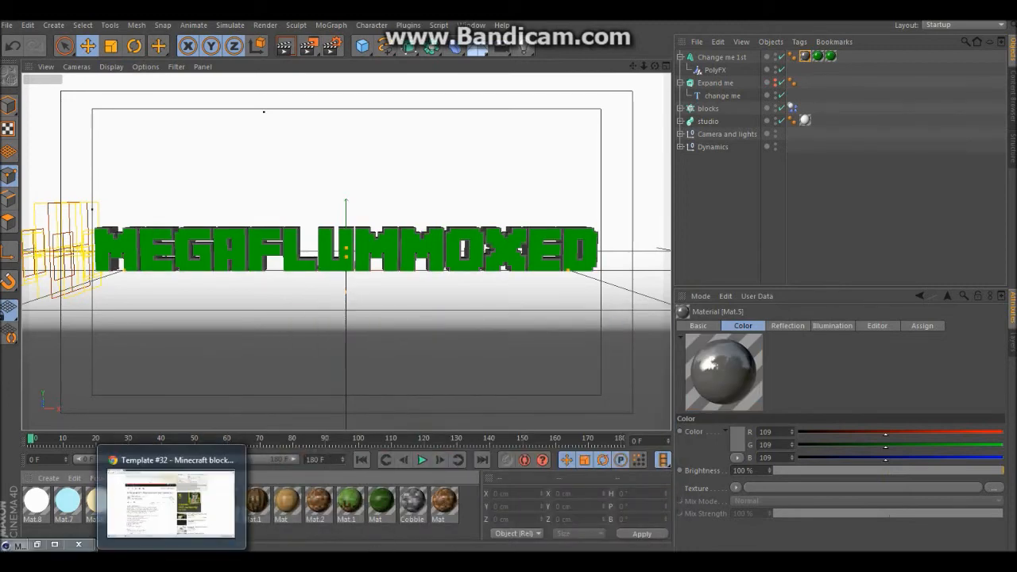
left_click(293, 50)
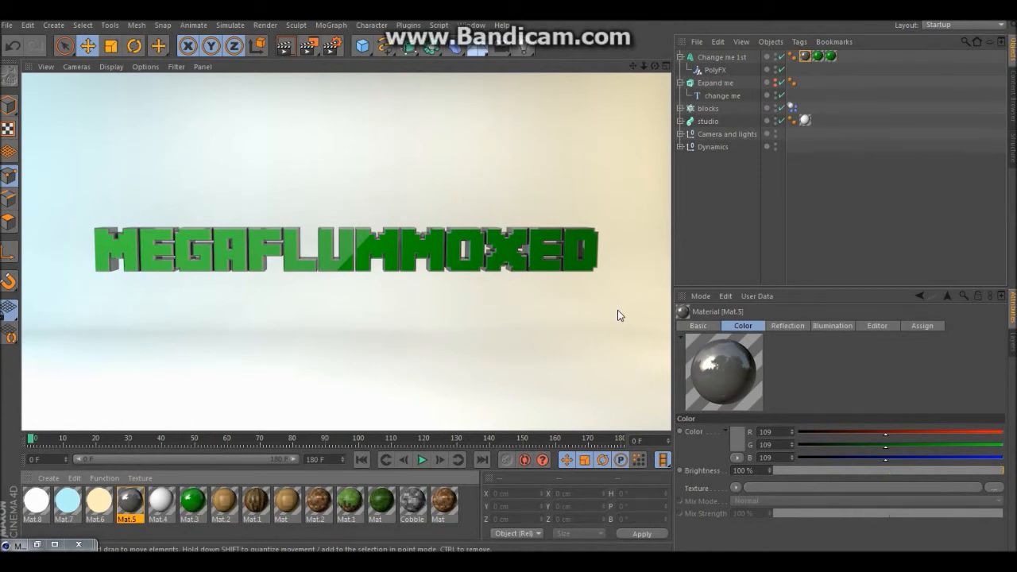
- Review the output, save format and anti-aliasing options in the render settings
left_click(337, 47)
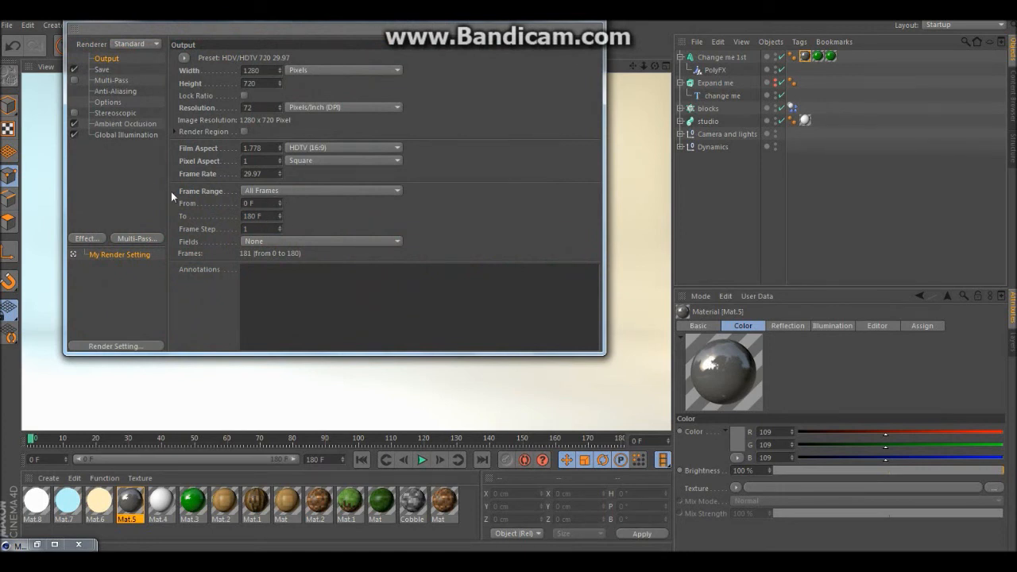
left_click(103, 70)
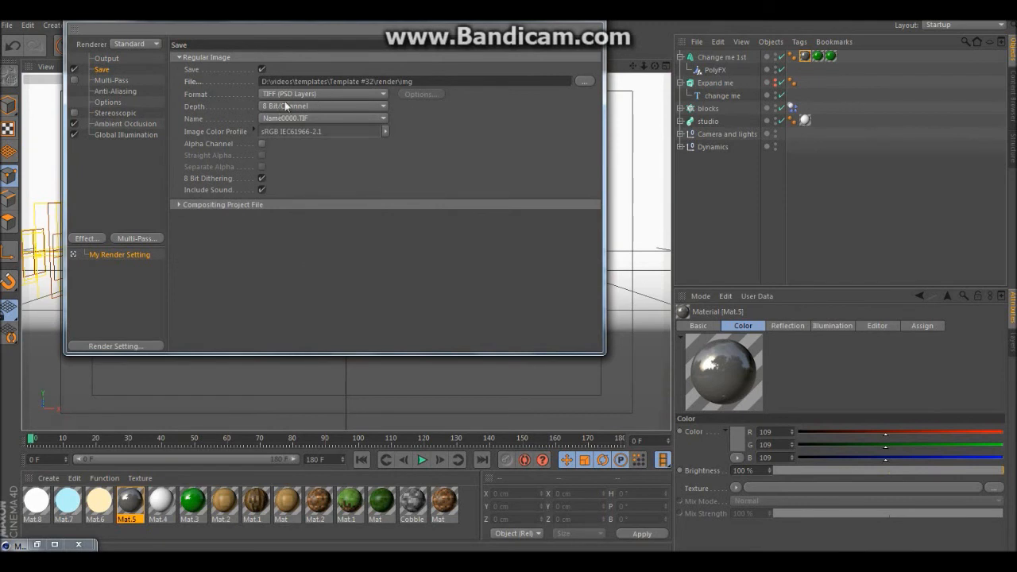
left_click(298, 94)
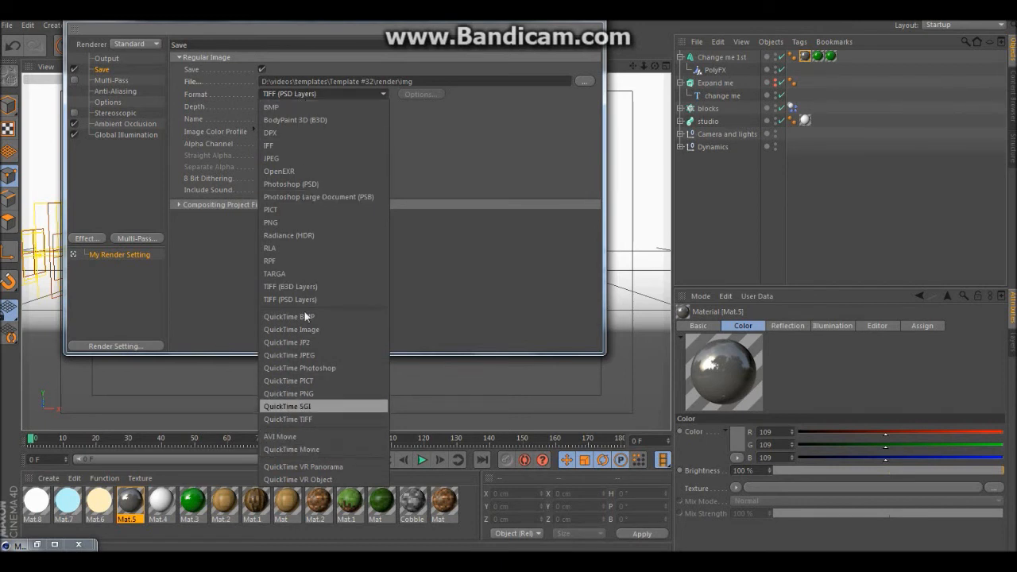
left_click(504, 113)
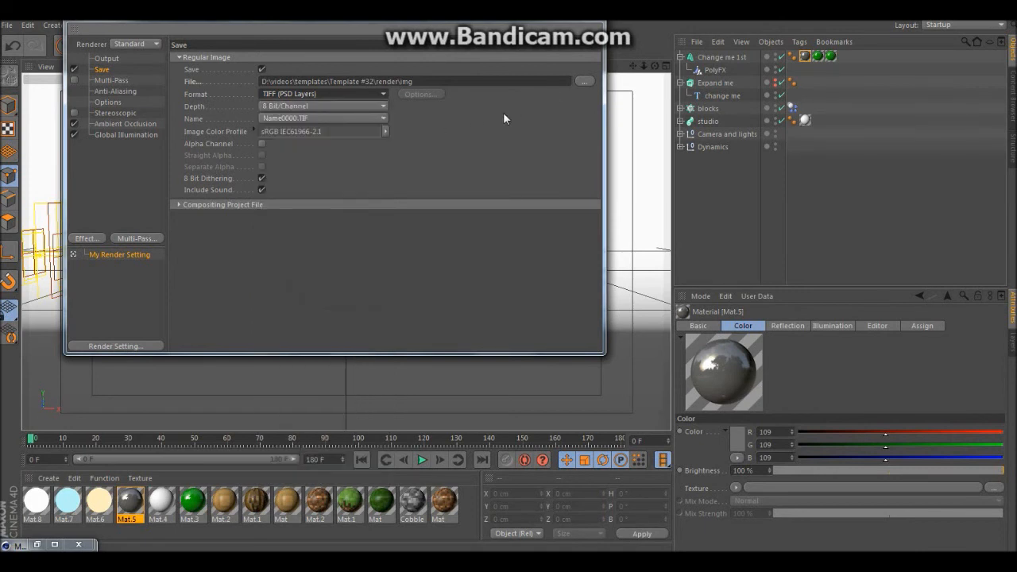
left_click(105, 92)
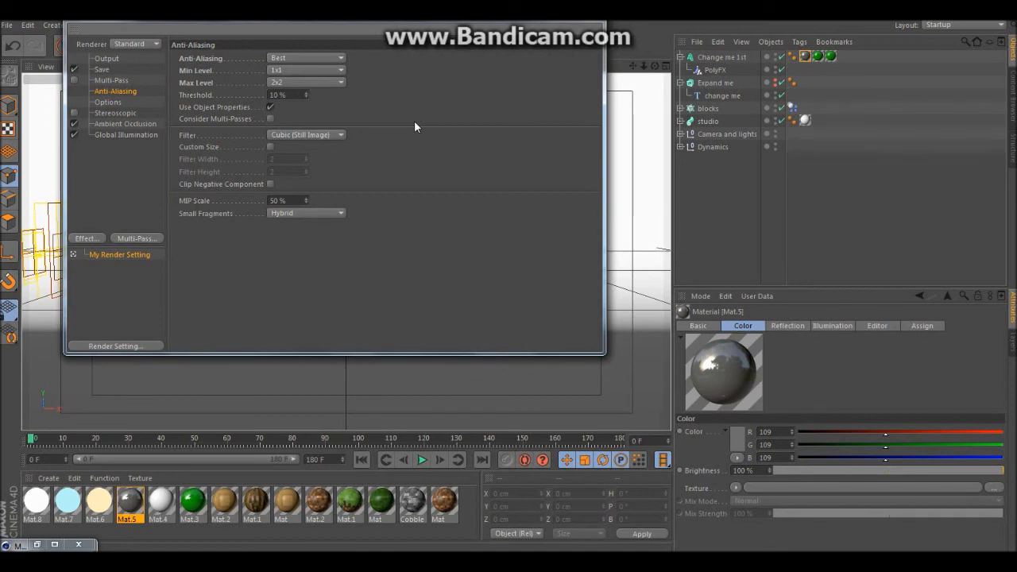
left_click(546, 17)
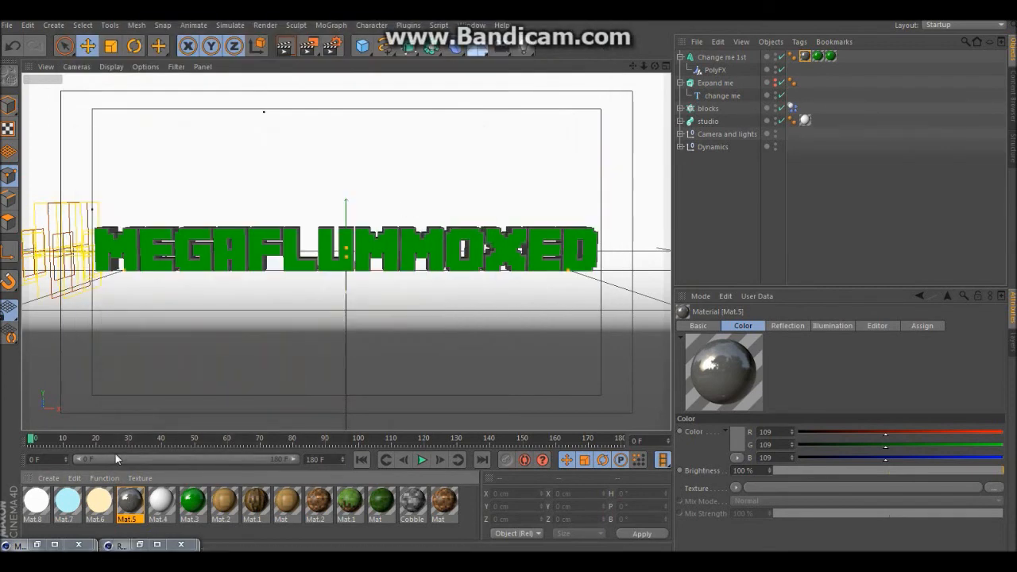